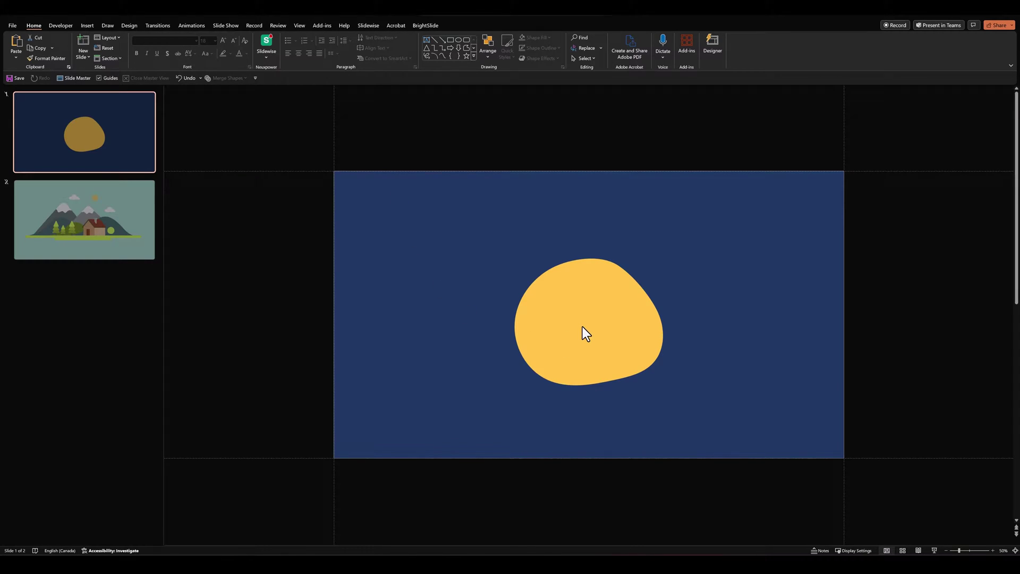
Step: Switch to landscape slide 2 and select the mountains, left cloud, sun and right cloud
click(573, 311)
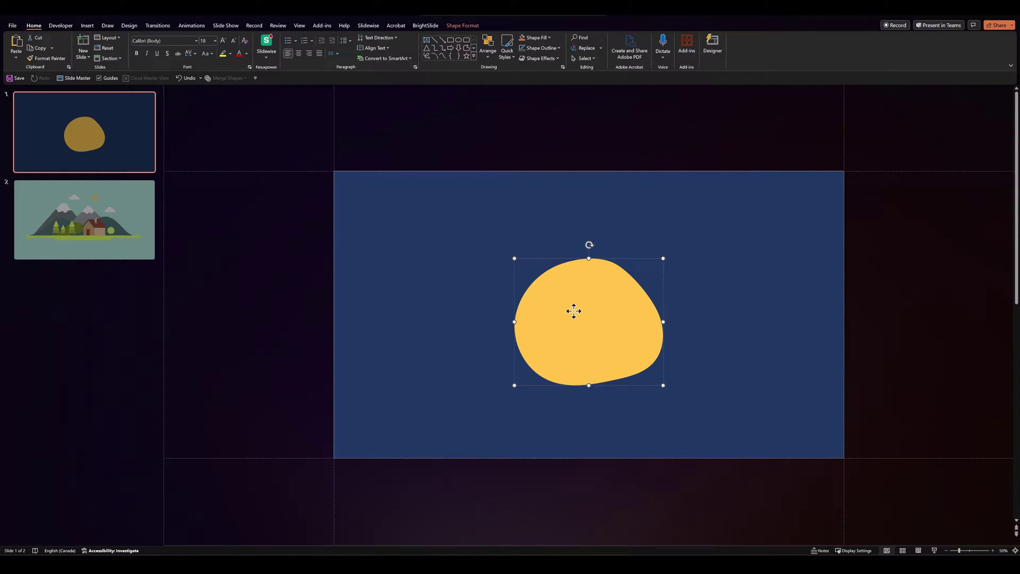
click(139, 234)
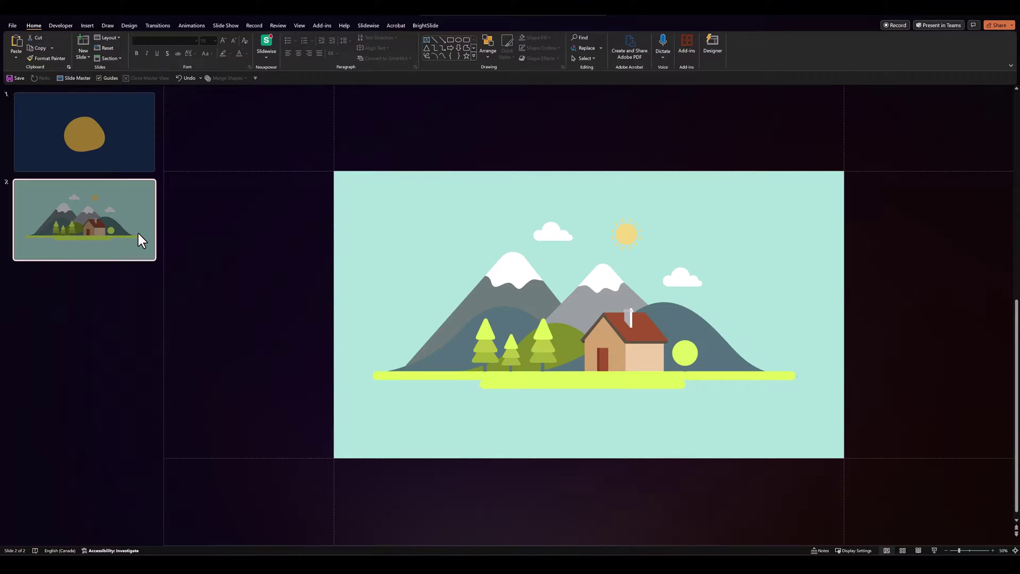
click(494, 291)
click(569, 234)
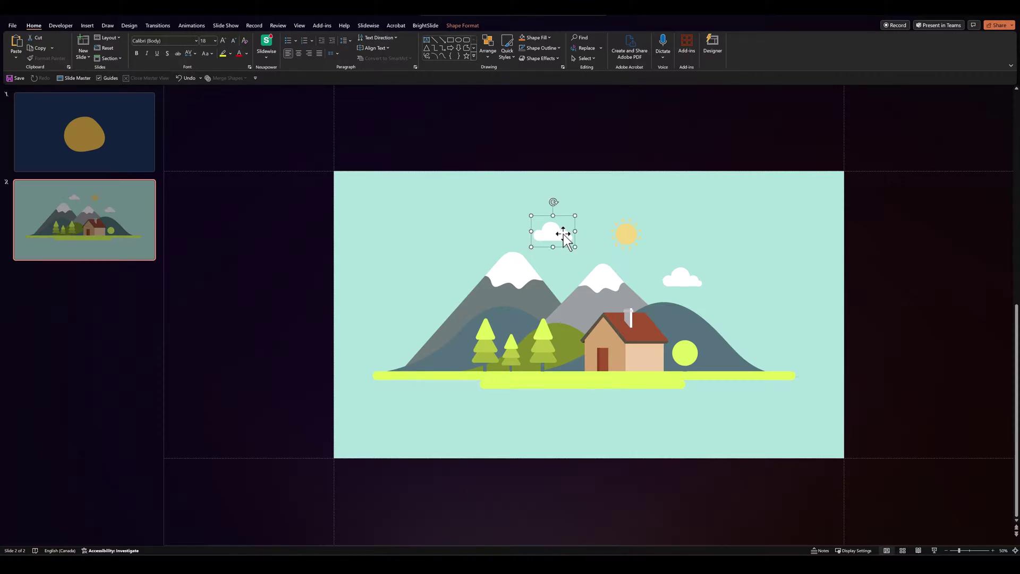
click(637, 239)
click(682, 279)
Step: Inspect the green circle, ground strips, dark hill and mountains, then clear the selection
click(685, 351)
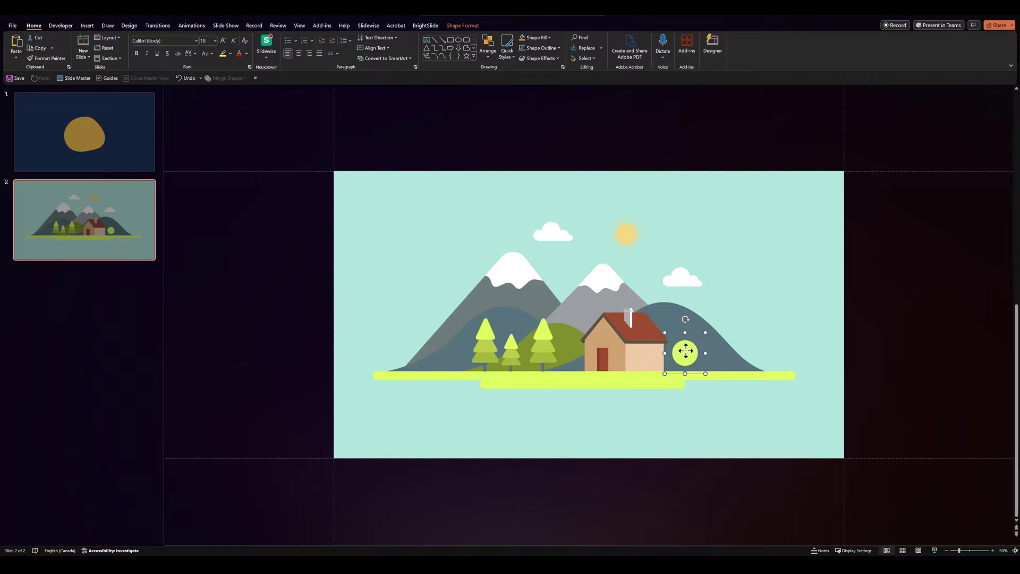
click(534, 383)
click(456, 375)
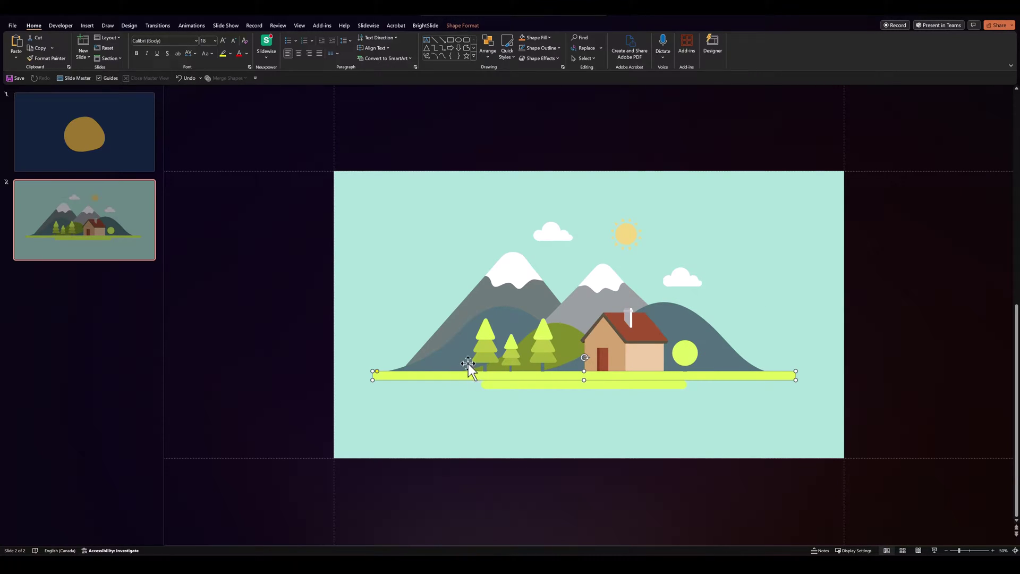
click(463, 348)
click(478, 287)
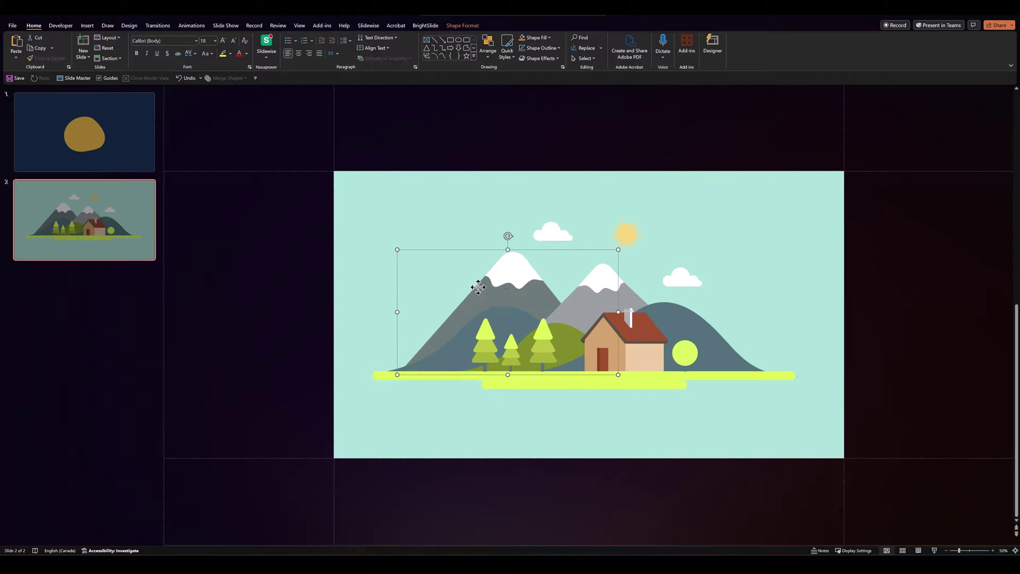
click(538, 226)
click(471, 213)
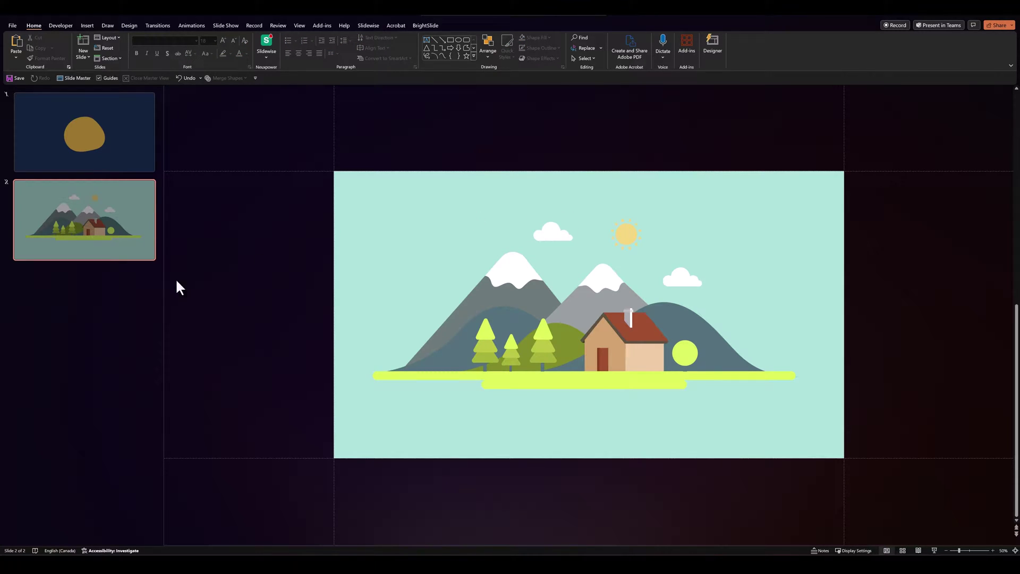
click(109, 296)
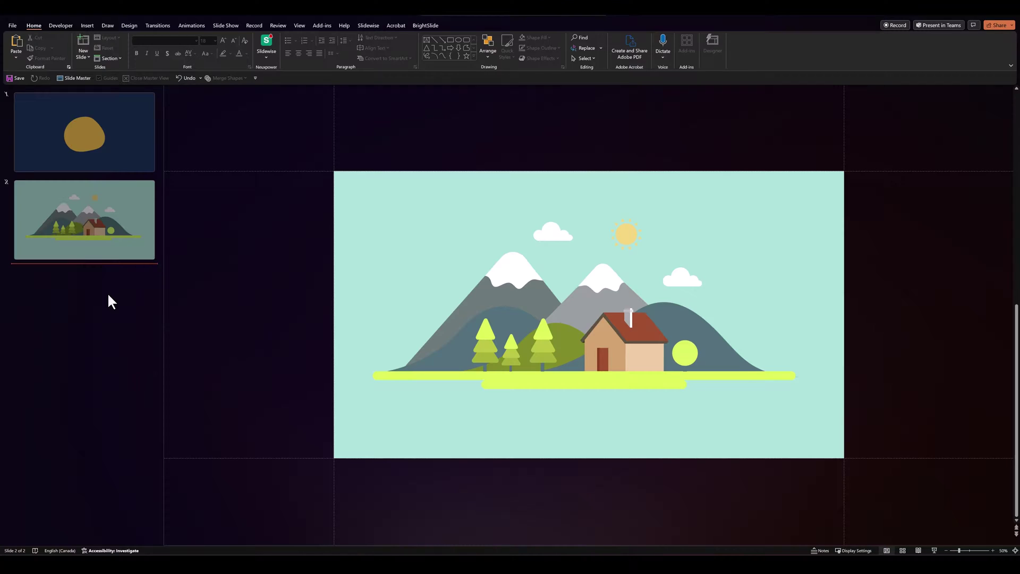
Step: Add a blank slide 3 and paste slide 1's yellow blob onto it
right_click(109, 294)
click(129, 324)
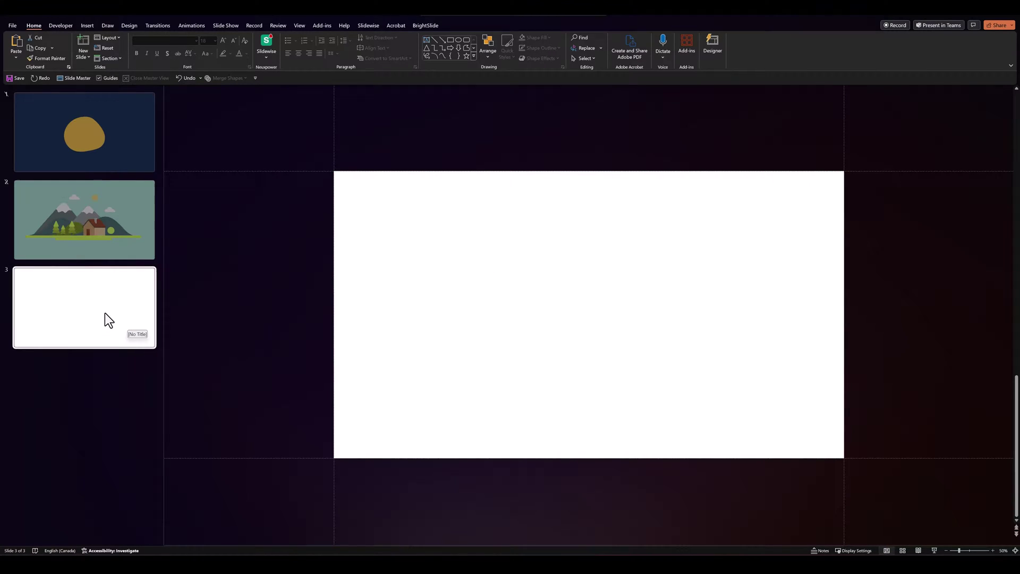
click(82, 161)
click(542, 300)
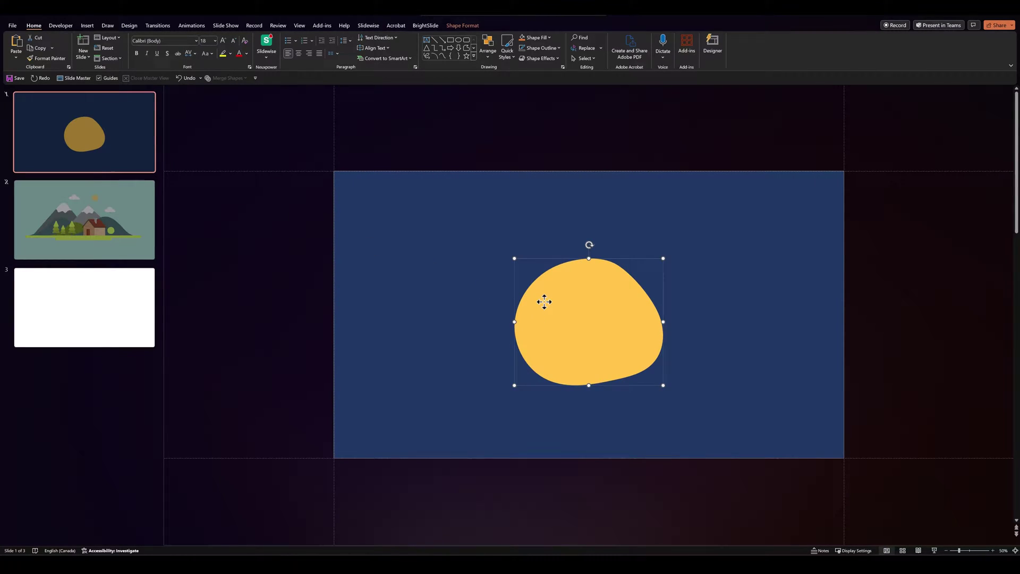
click(127, 323)
key(ctrl+v)
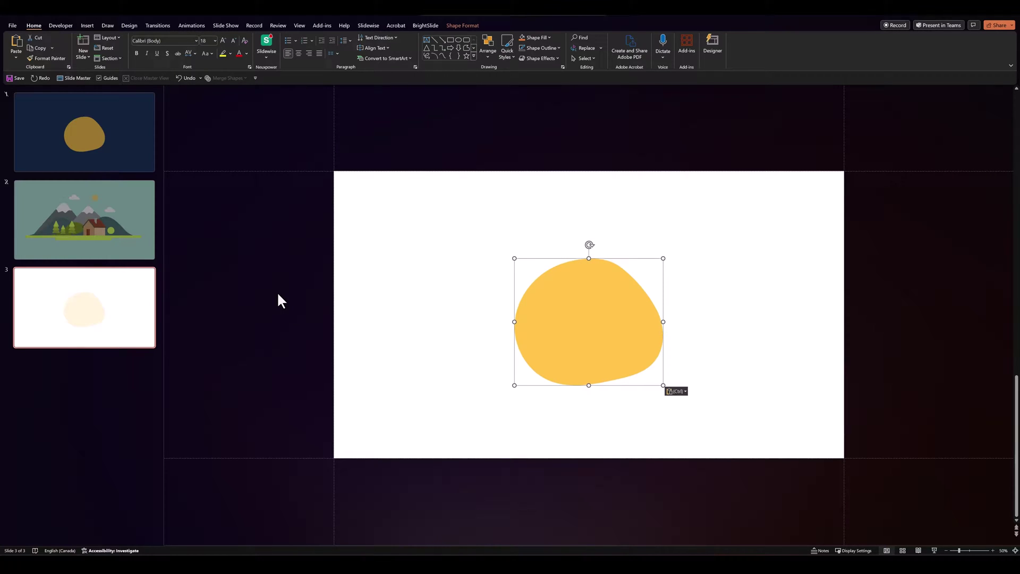
Step: Centre the blob vertically on the slide using BrightSlide
click(425, 26)
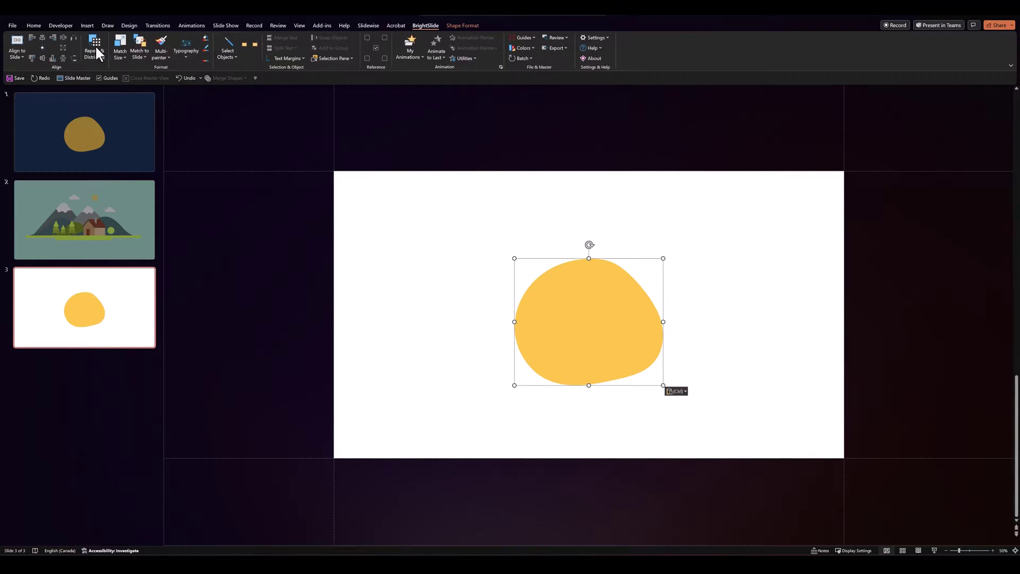
click(47, 46)
click(227, 287)
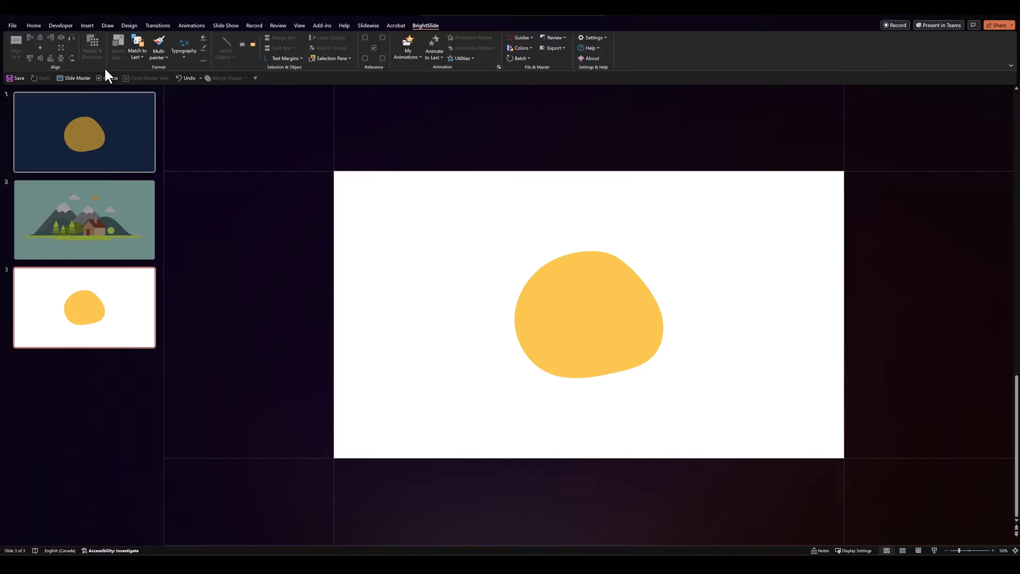
click(32, 25)
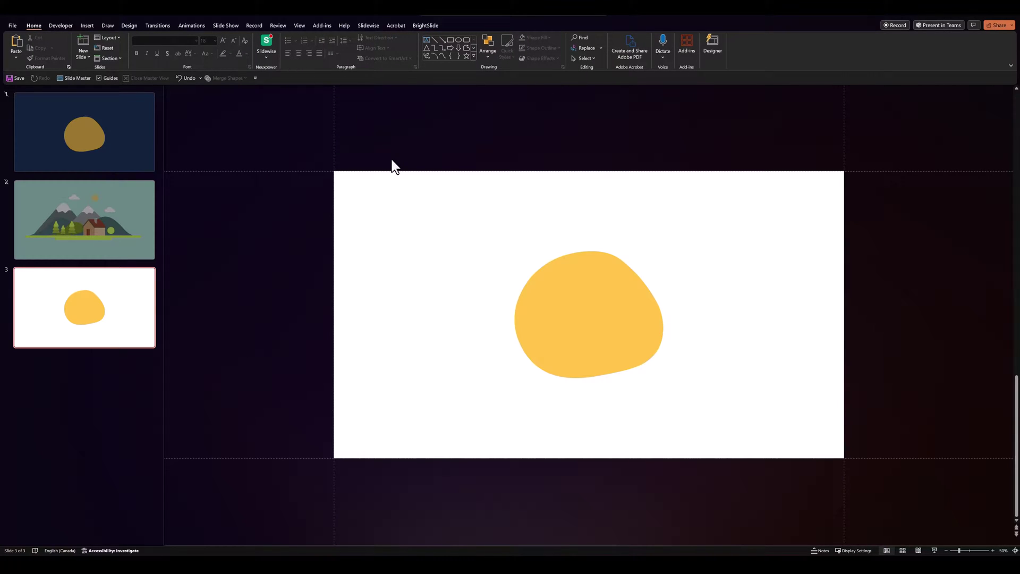
Step: Draw a rectangle covering the whole slide and send it behind the blob
click(451, 40)
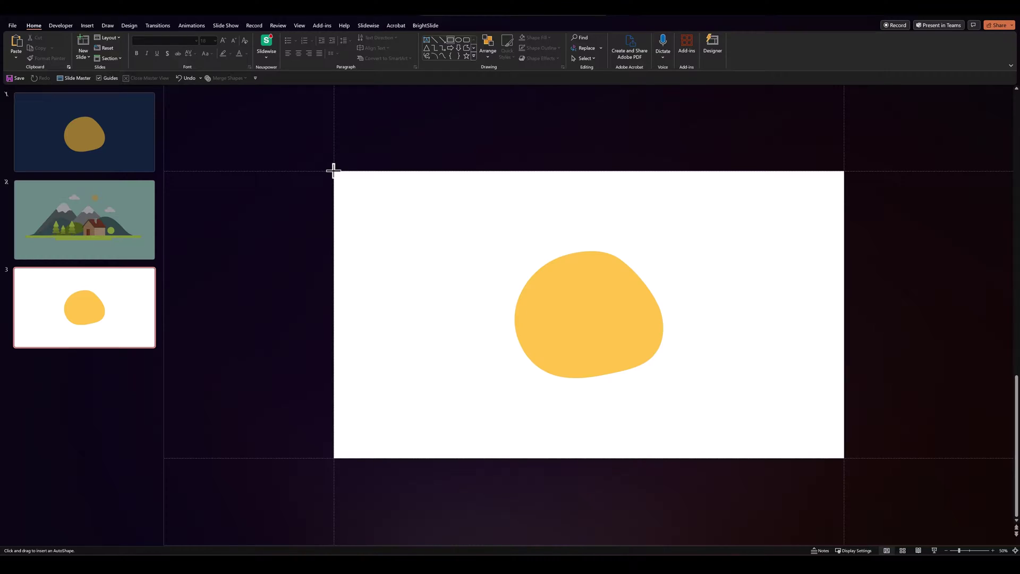
drag(334, 171, 843, 458)
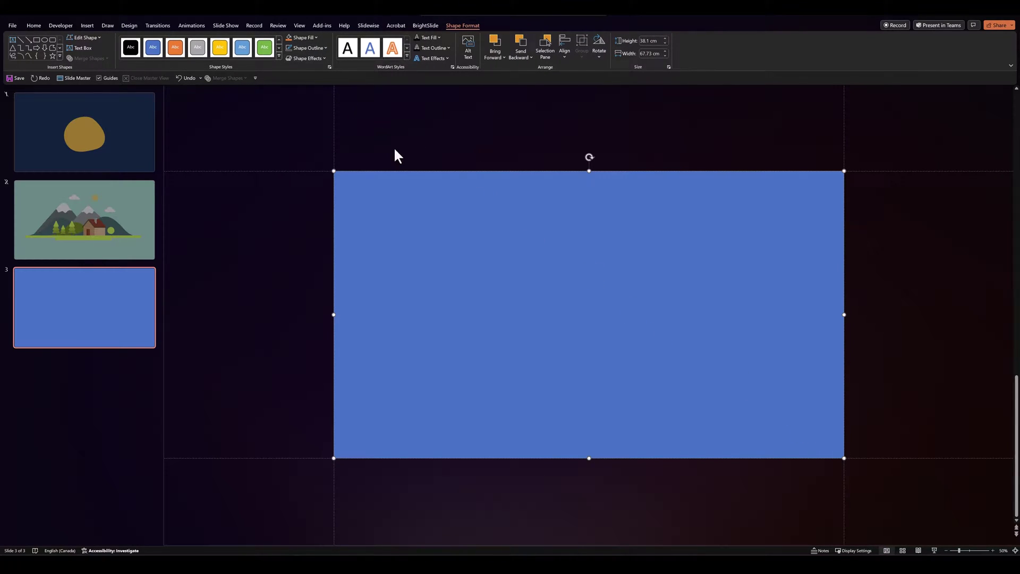
right_click(384, 208)
click(427, 356)
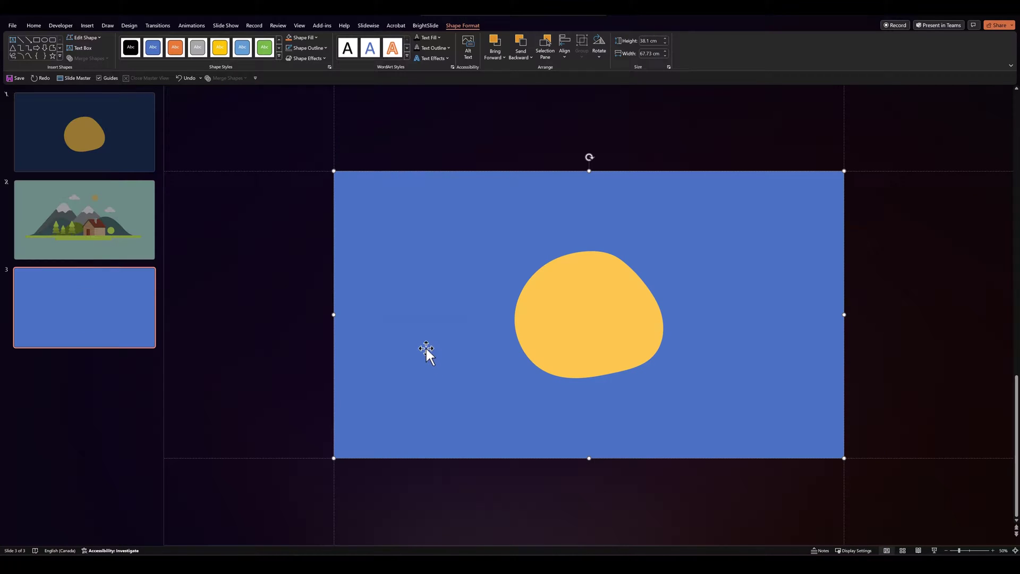
Step: Subtract the blob from the rectangle with Merge Shapes to cut a blob-shaped hole
shift+click(556, 312)
click(94, 59)
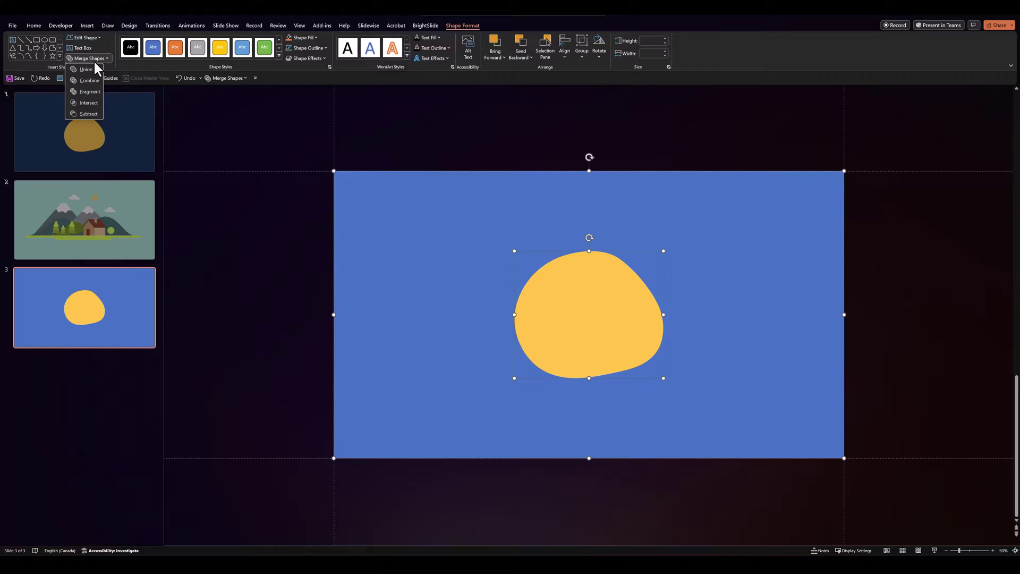
click(87, 109)
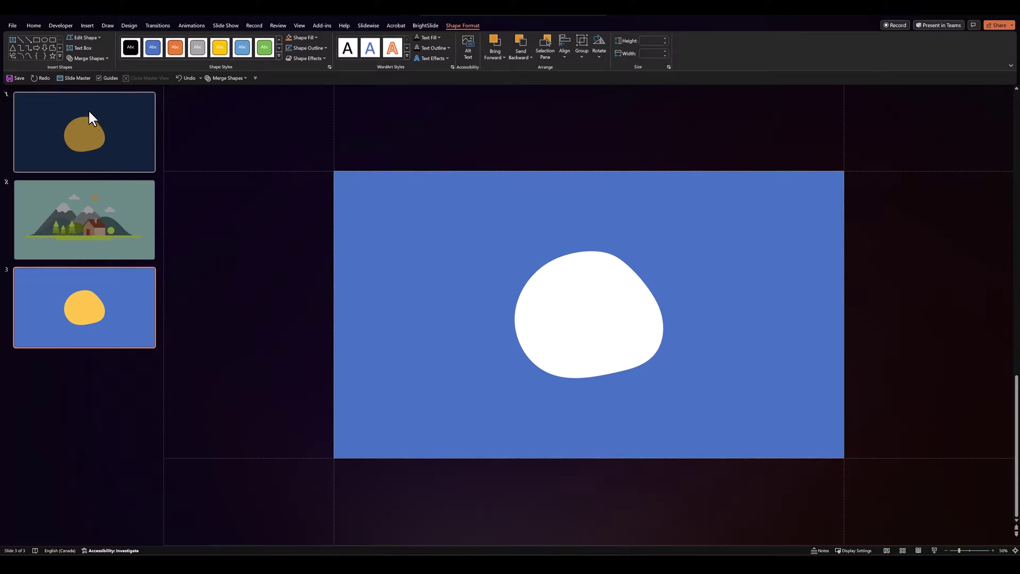
click(267, 283)
Step: Set slide 3's background to the mint colour
right_click(572, 306)
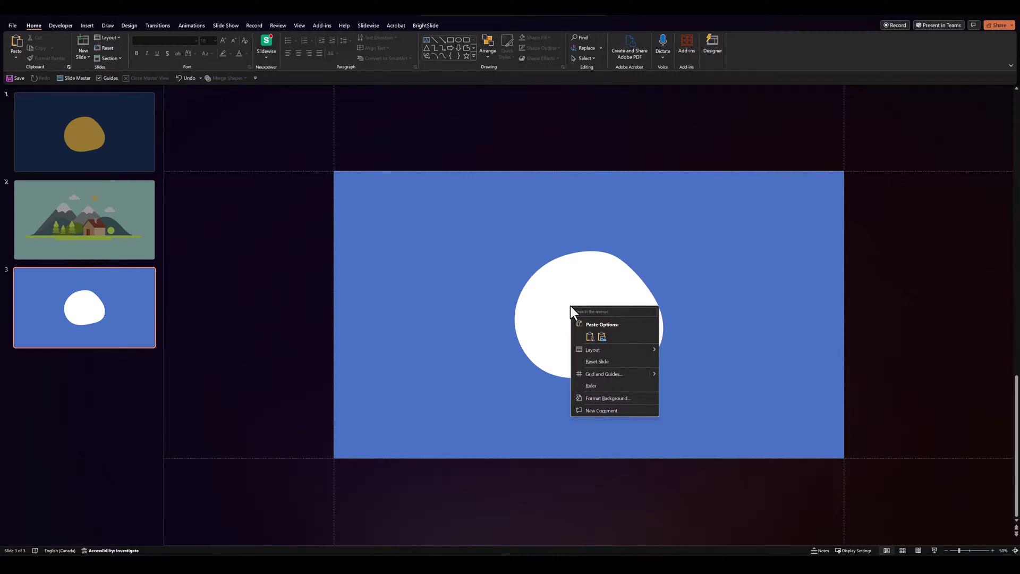
click(632, 396)
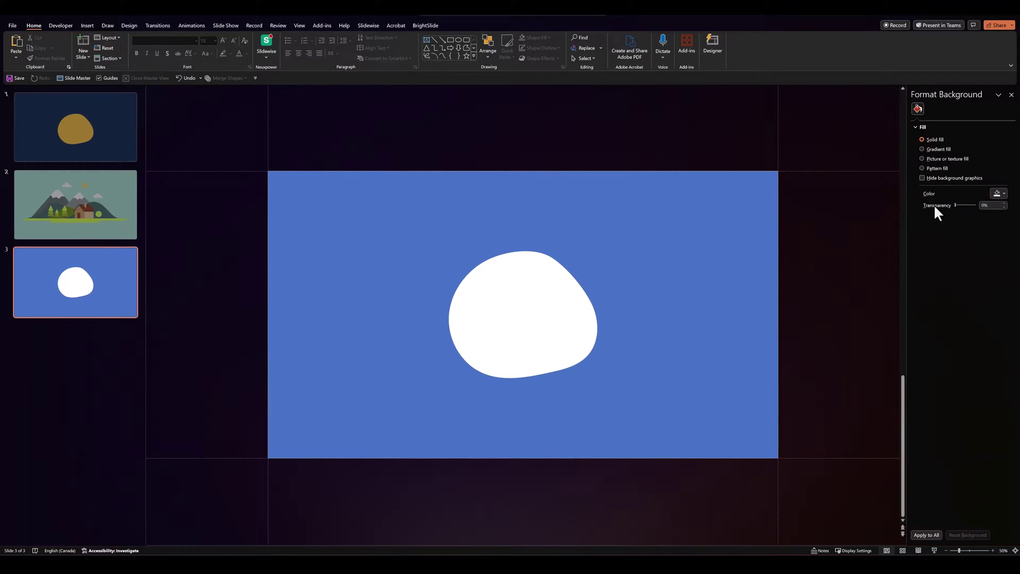
click(1000, 194)
click(959, 300)
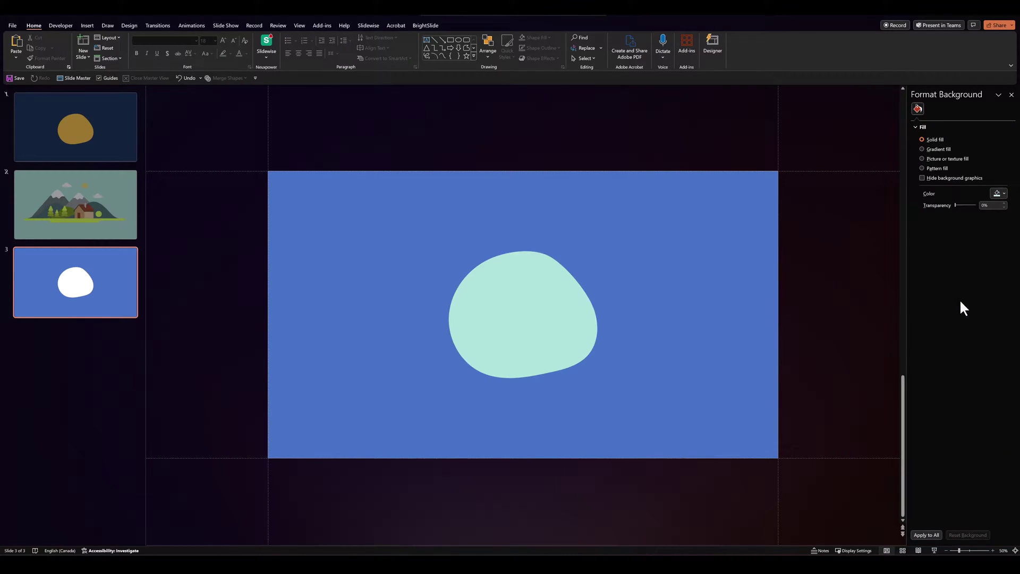
Step: Fill the slide-sized rectangle with cream
click(684, 254)
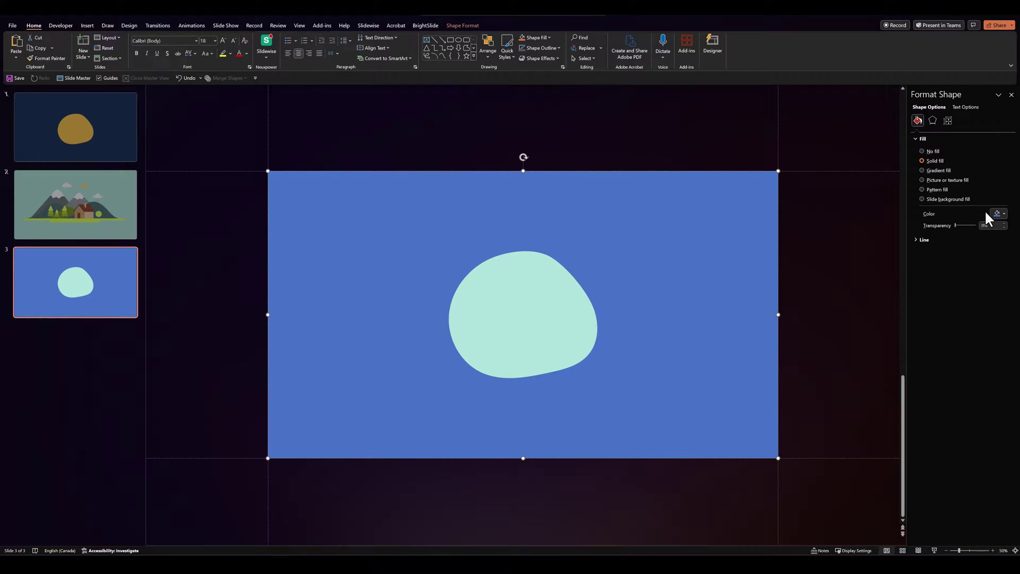
click(998, 213)
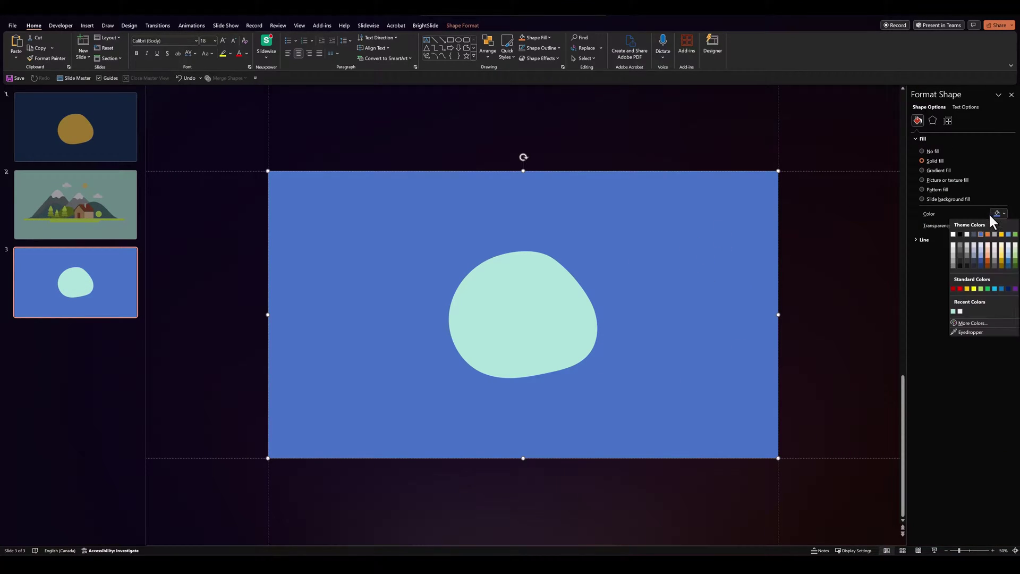
click(959, 310)
click(800, 330)
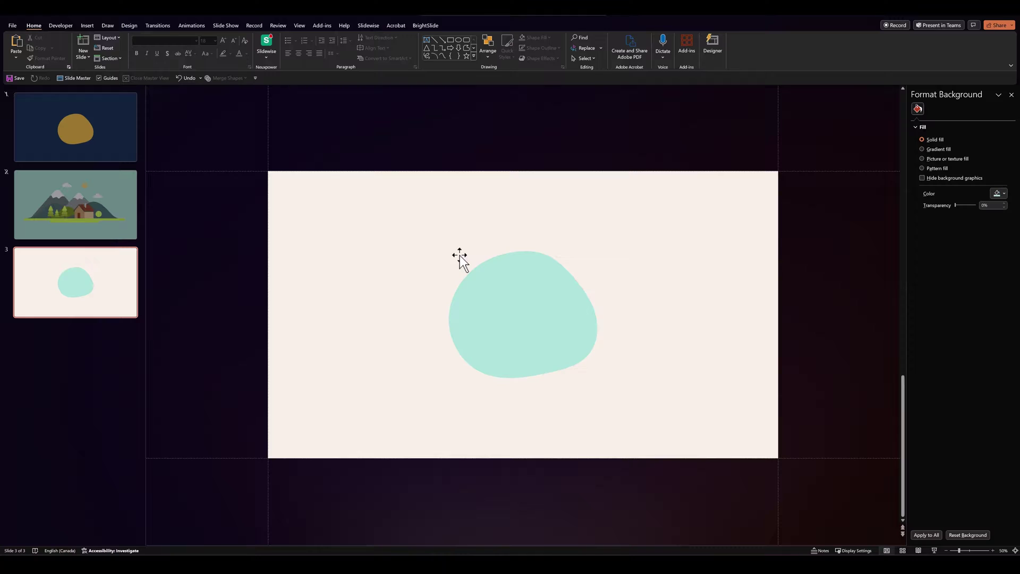
click(100, 297)
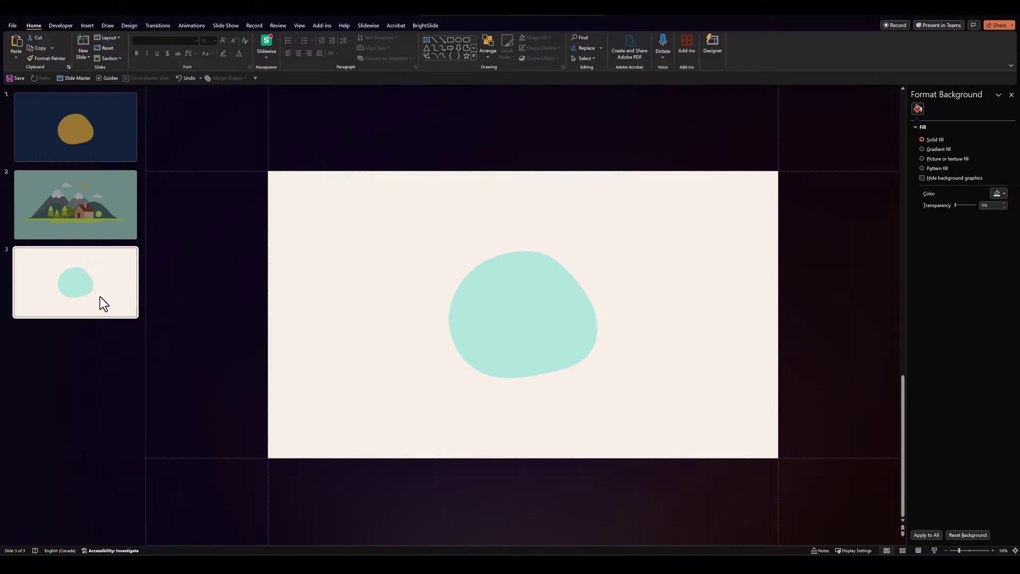
Step: Add a blank slide 4 and paste the whole landscape from slide 2 onto it
right_click(91, 340)
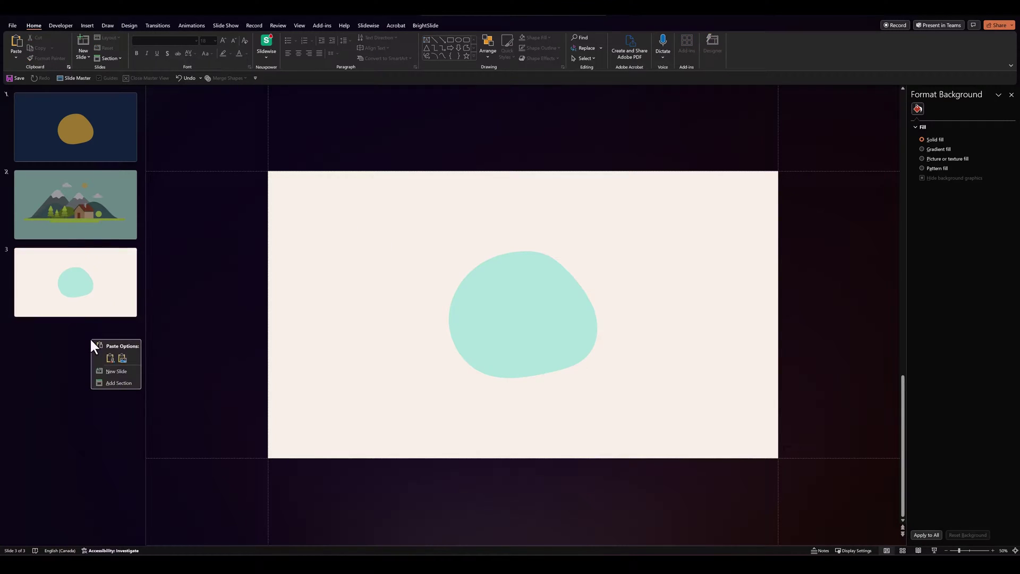
click(109, 373)
click(127, 221)
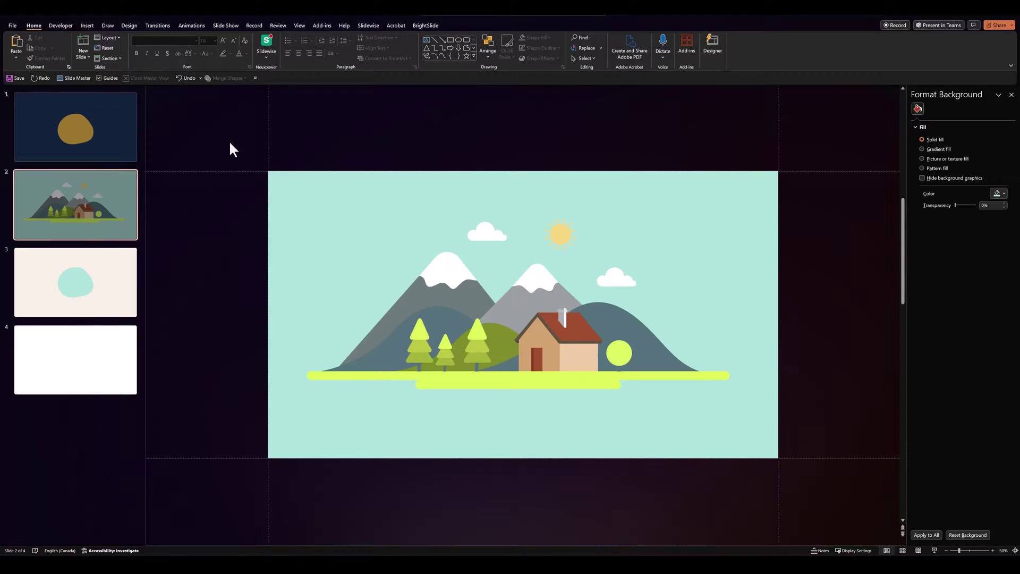
drag(229, 141, 808, 432)
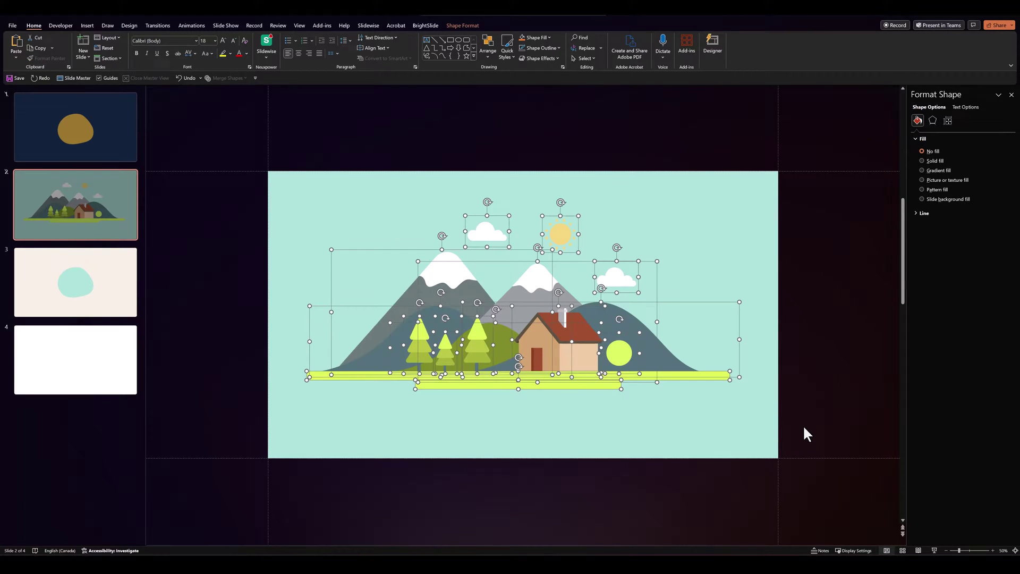
click(103, 361)
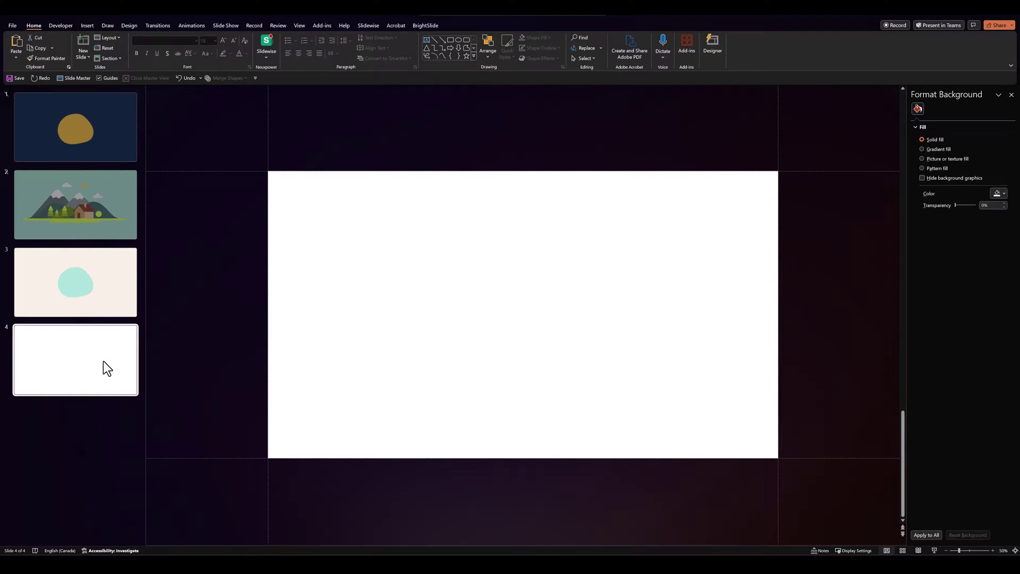
key(ctrl+v)
click(226, 343)
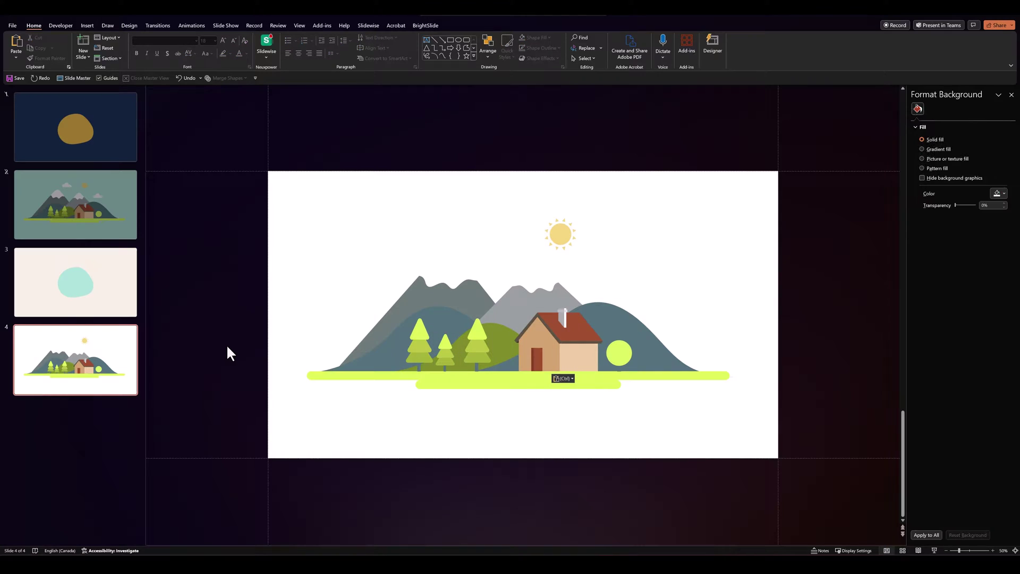
Step: Give the slide a light aqua background and apply it to all slides
right_click(298, 255)
click(340, 347)
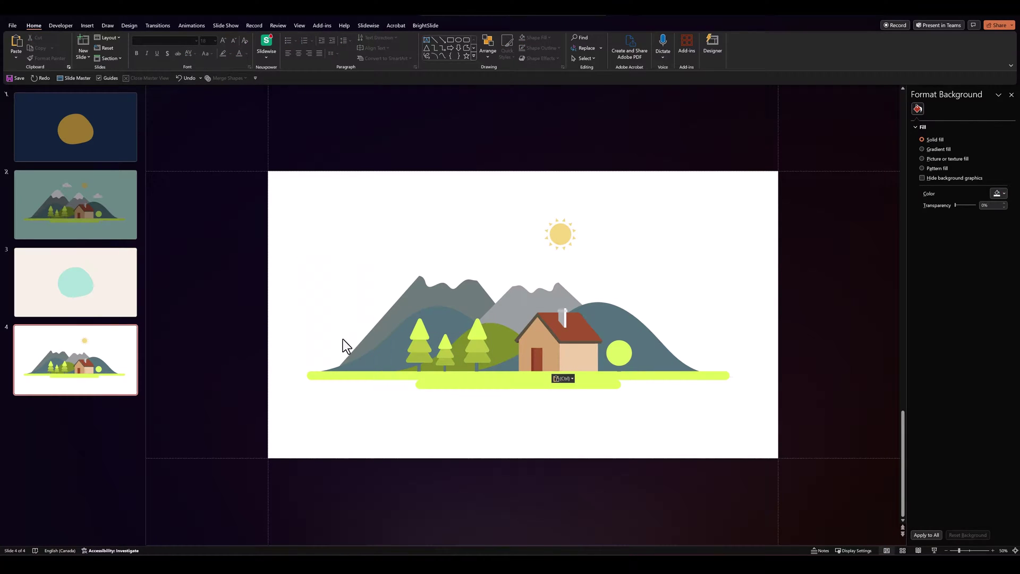
click(997, 194)
click(959, 300)
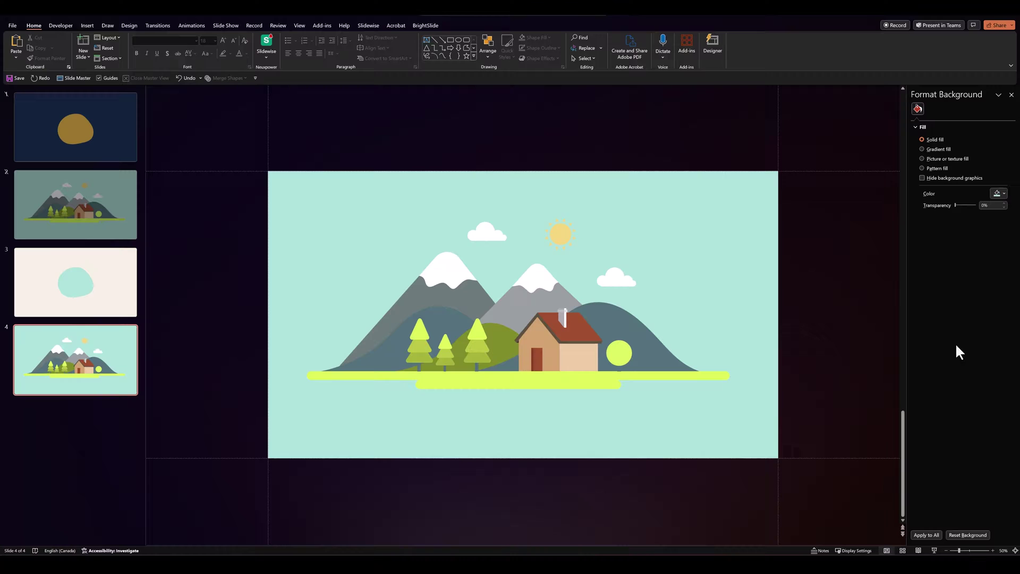
click(924, 532)
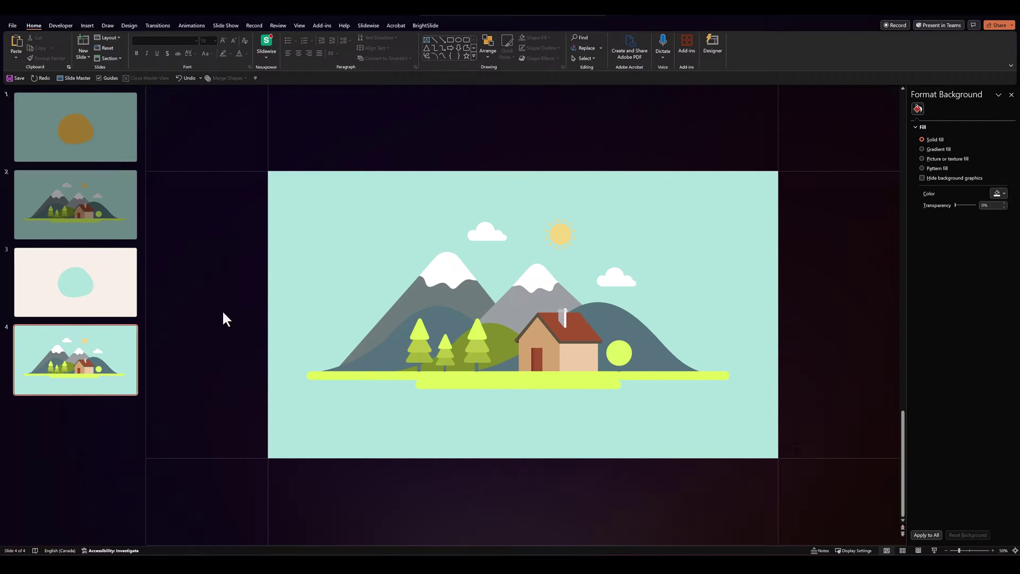
Step: Copy slide 3's cream mask rectangle and paste it over the landscape on slide 4
click(111, 295)
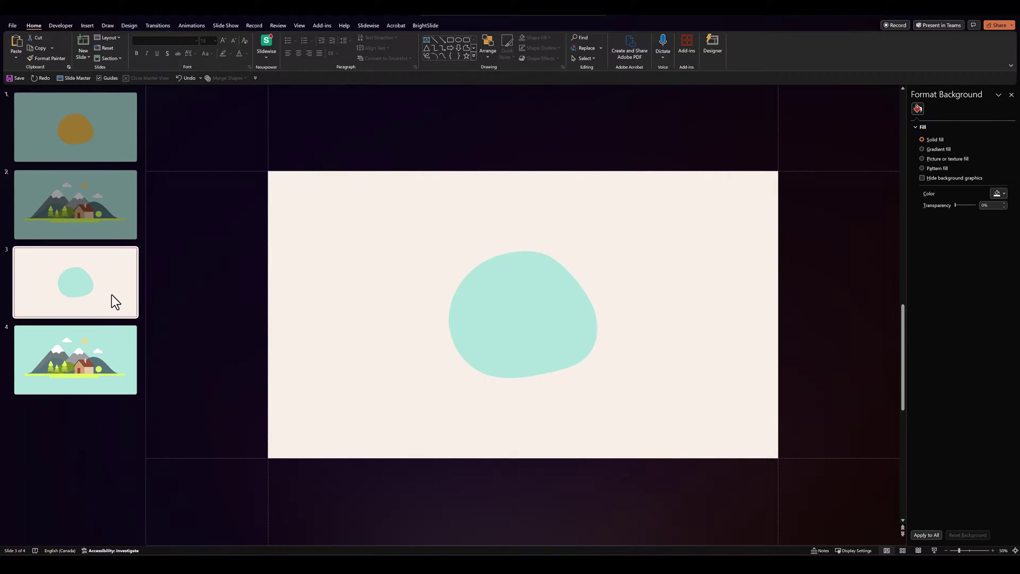
click(312, 281)
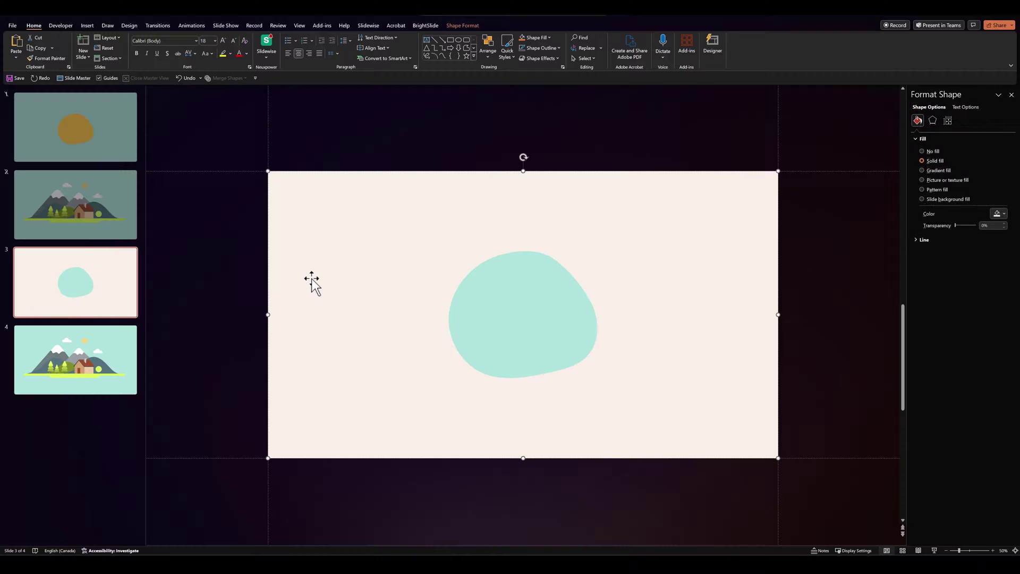
click(109, 362)
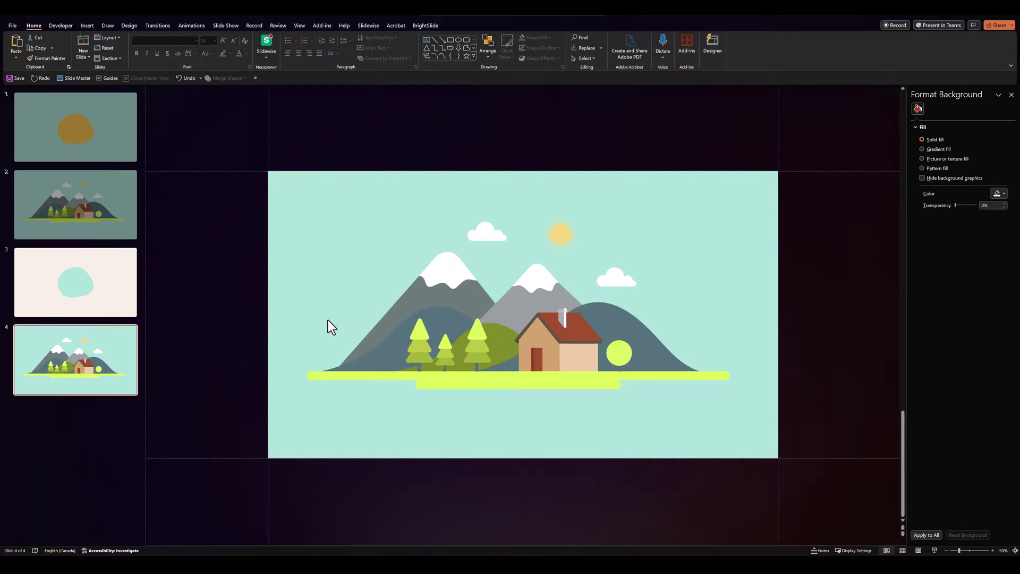
key(ctrl+v)
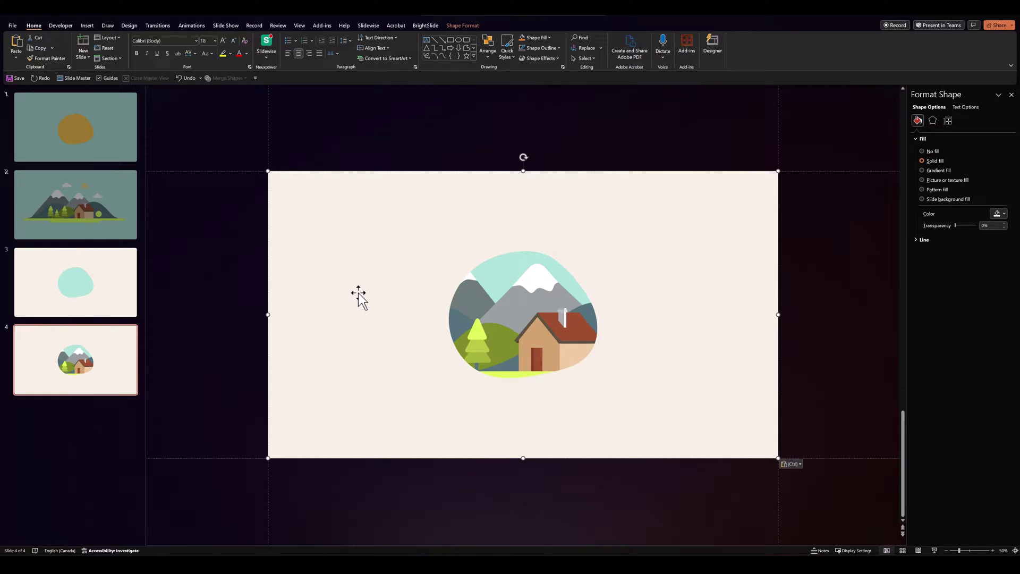
scroll(359, 298, down, 2)
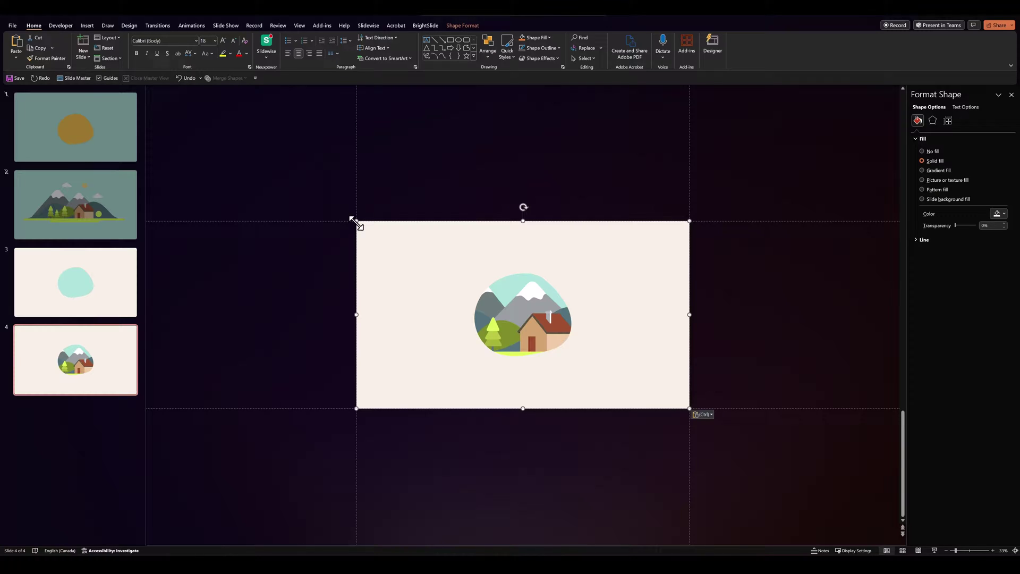
Step: Enlarge the cream mask from its centre well past the slide edges, then deselect it
drag(355, 221, 201, 133)
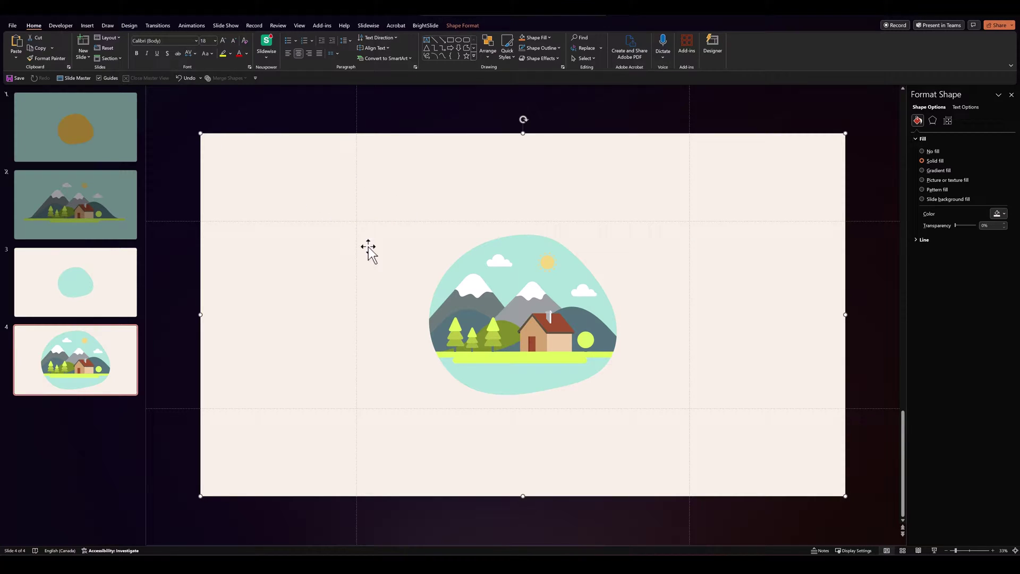
click(550, 526)
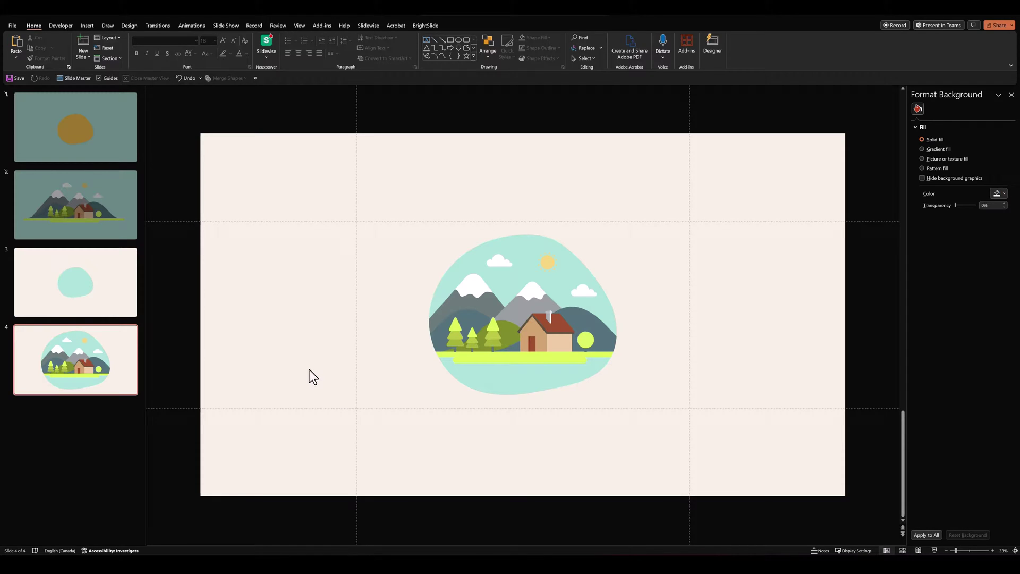
Step: Add a Basic Zoom entrance effect to the cream mask and preview it
click(307, 338)
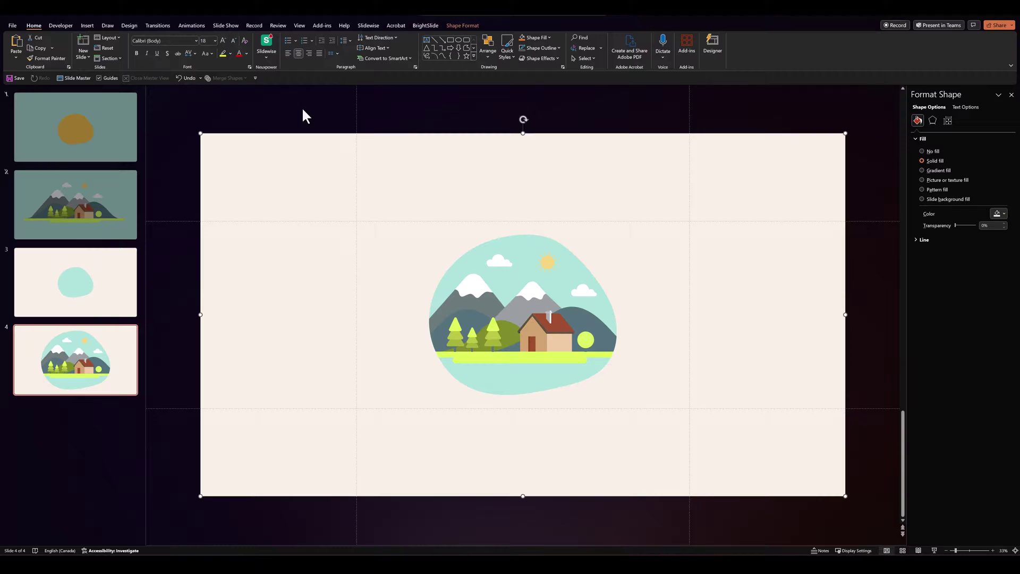
click(193, 27)
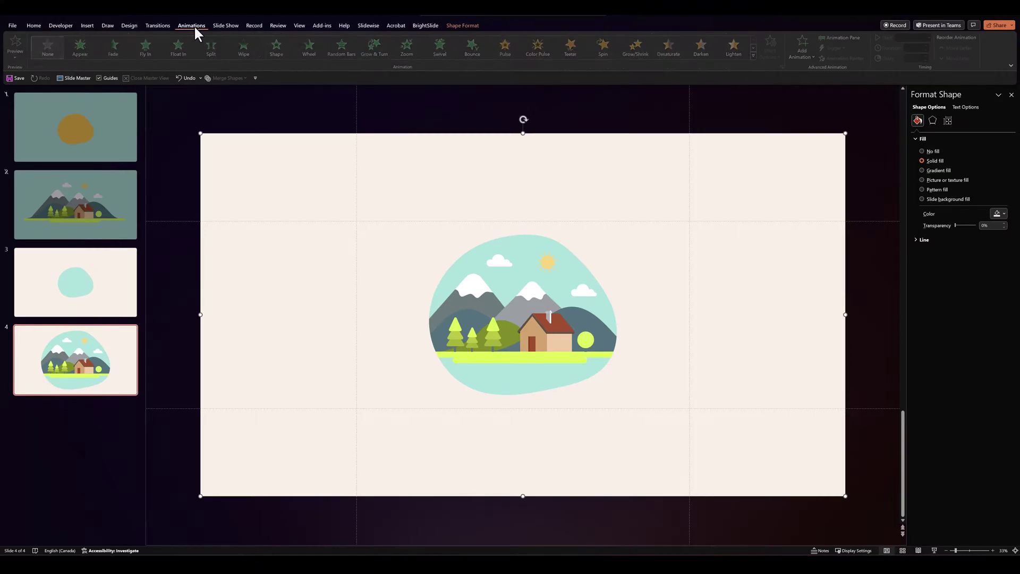
click(796, 57)
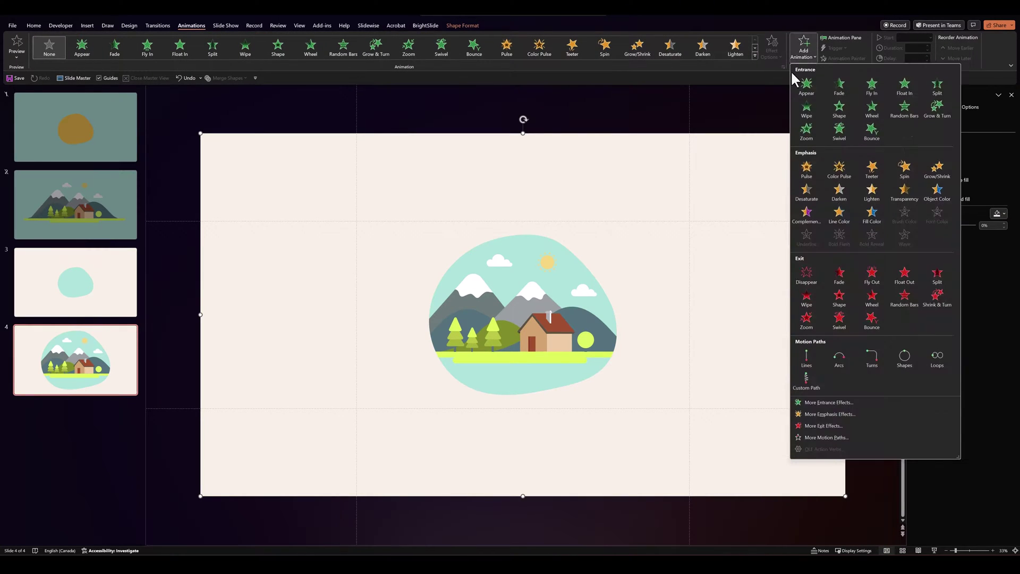
click(819, 402)
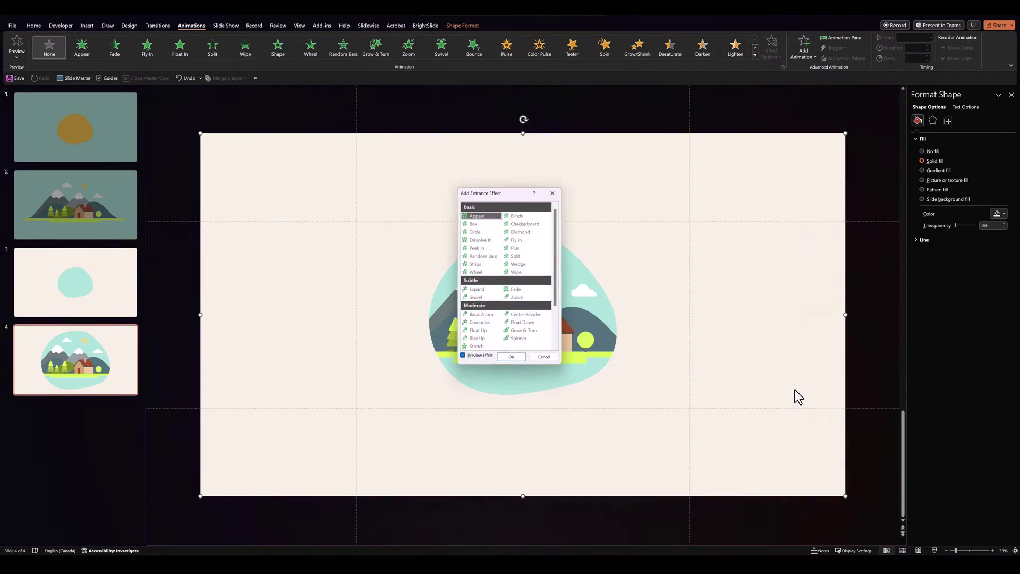
click(481, 316)
click(504, 359)
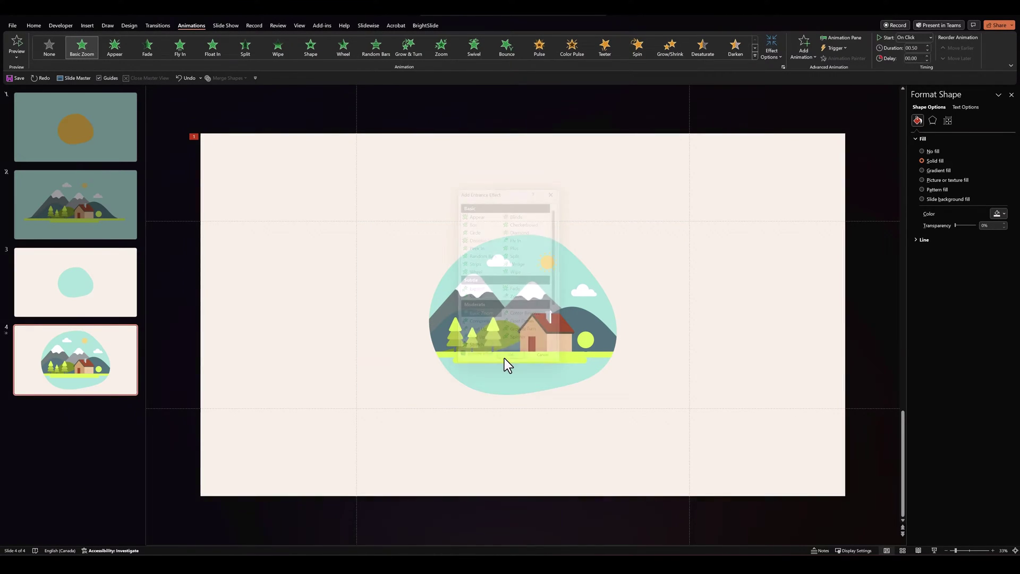
click(855, 37)
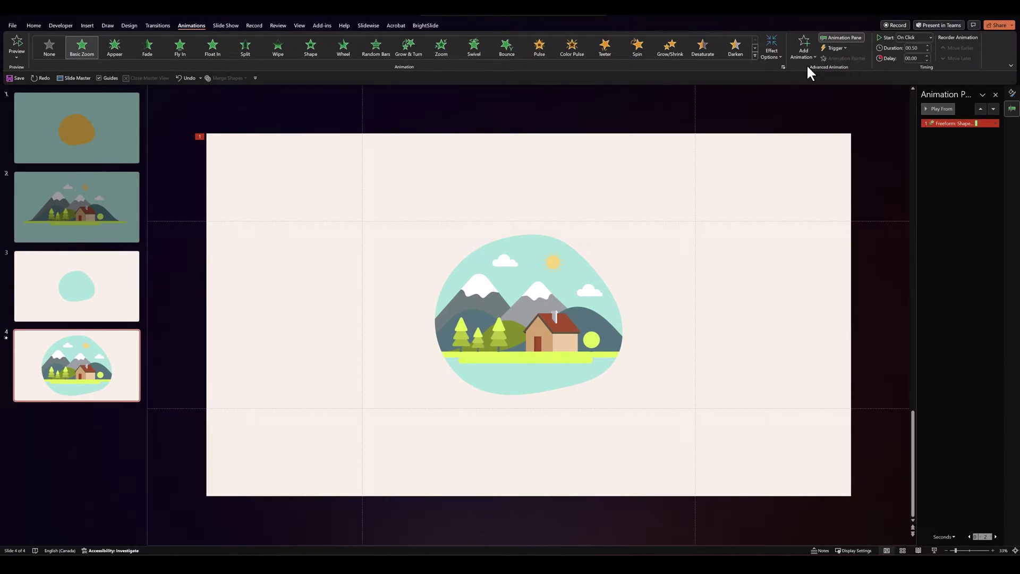
click(940, 109)
Step: Set the zoom's duration to 1.50 seconds, direction In Slightly, and start With Previous
click(927, 45)
click(927, 45)
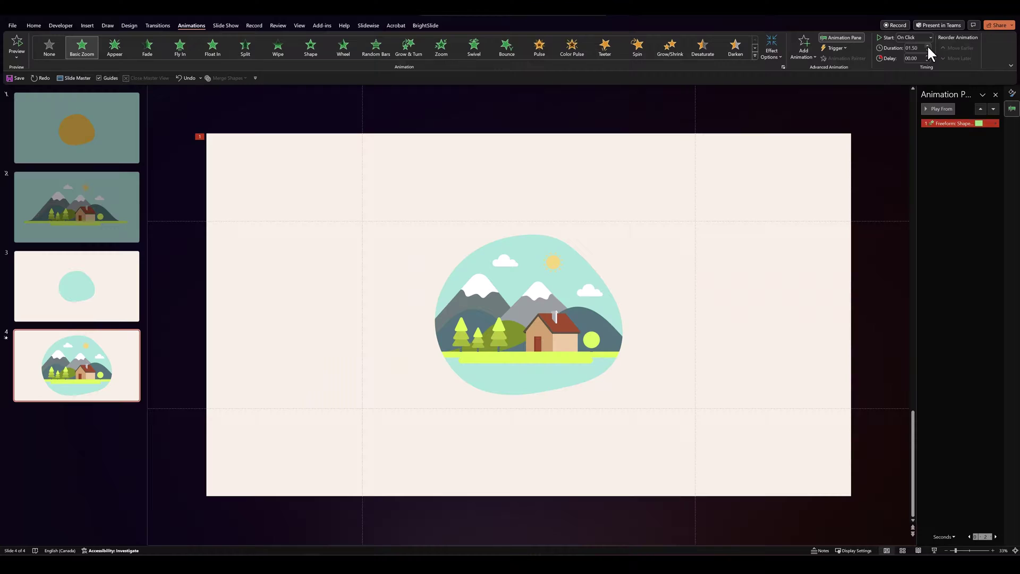
click(770, 55)
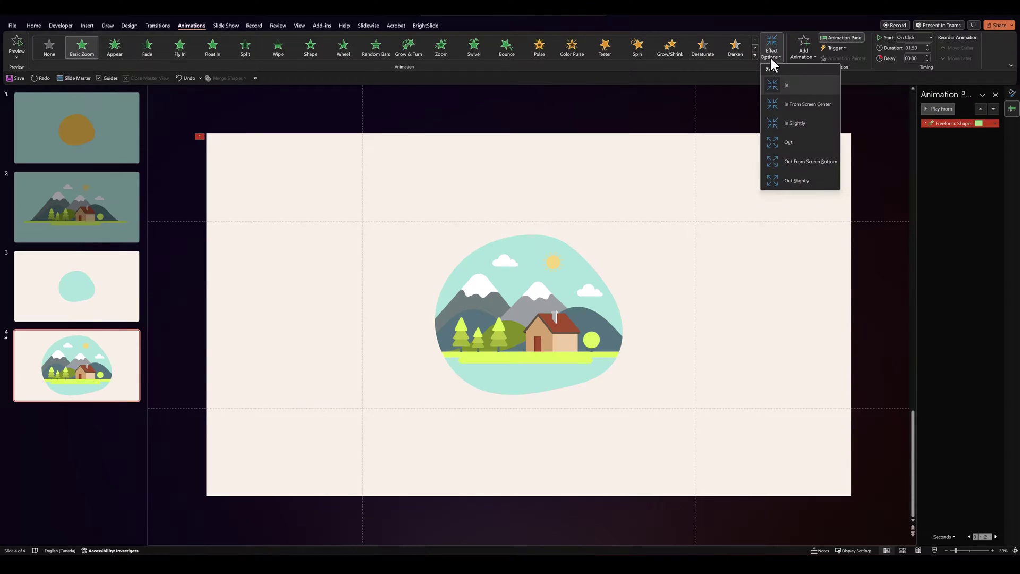
click(791, 123)
click(932, 108)
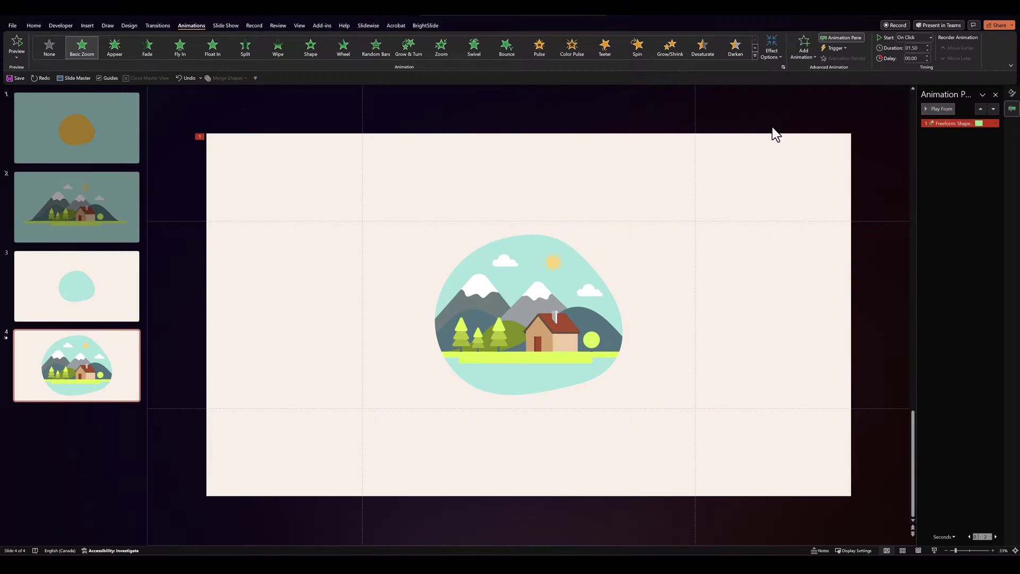
right_click(943, 127)
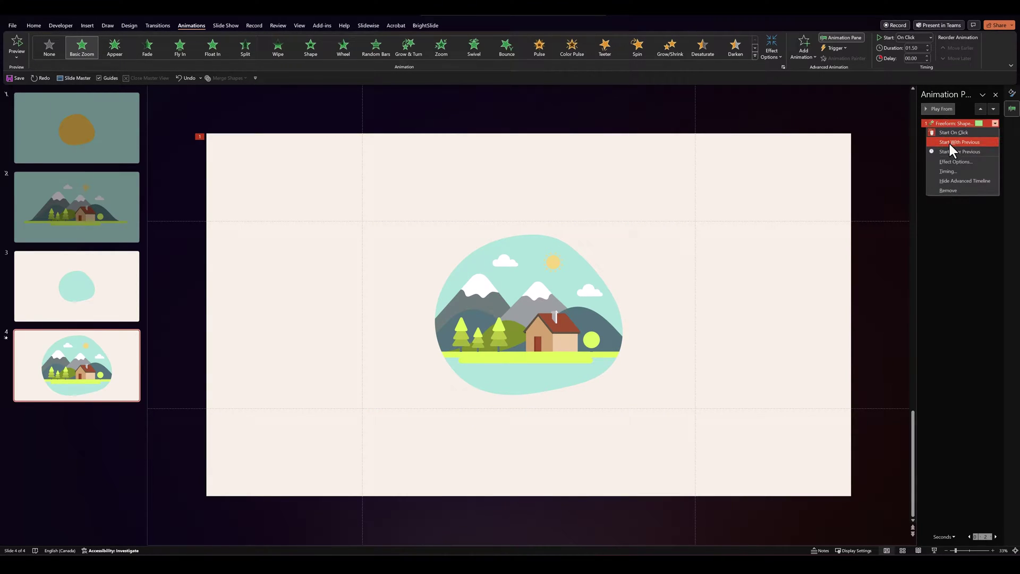
click(956, 142)
click(762, 168)
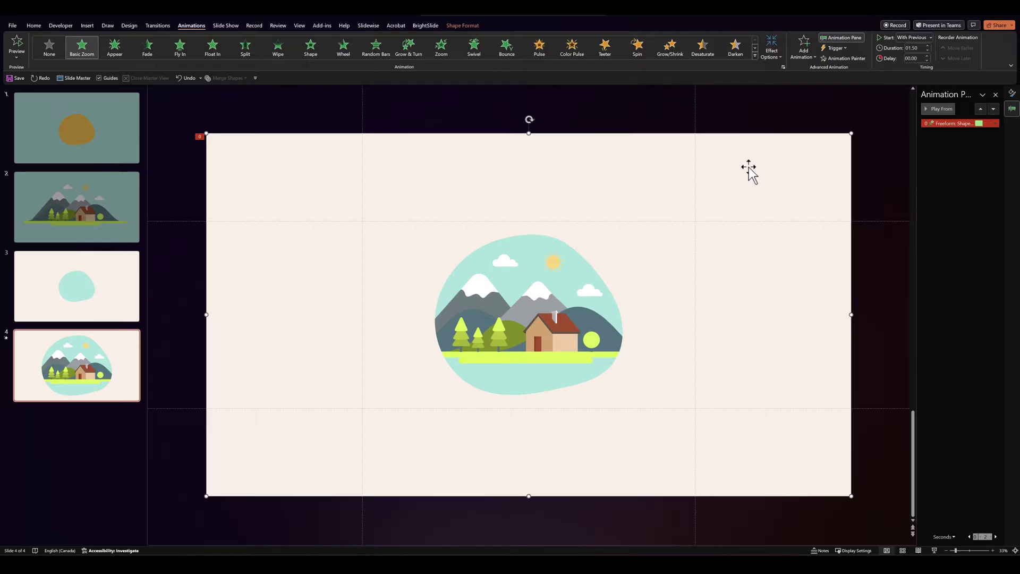
Step: Hide the cream mask, Freeform: Shape 68, using the Selection Pane's eye icon
click(33, 25)
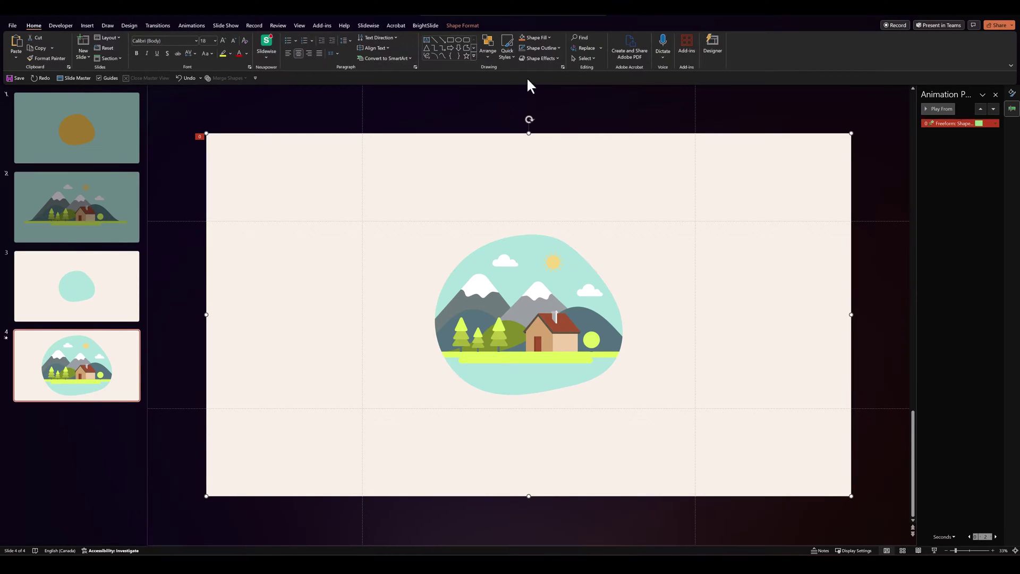
click(585, 58)
click(579, 91)
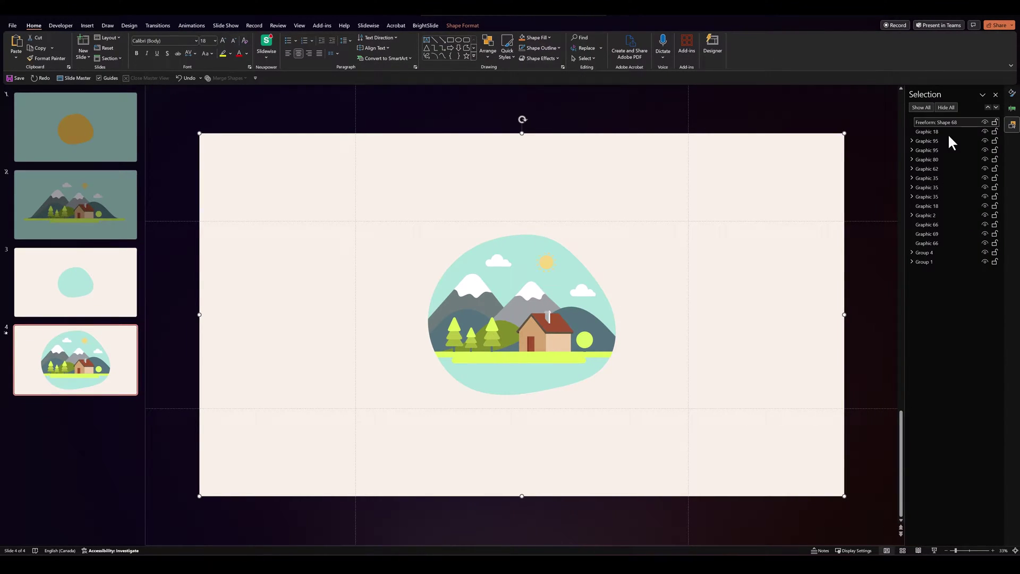
click(985, 122)
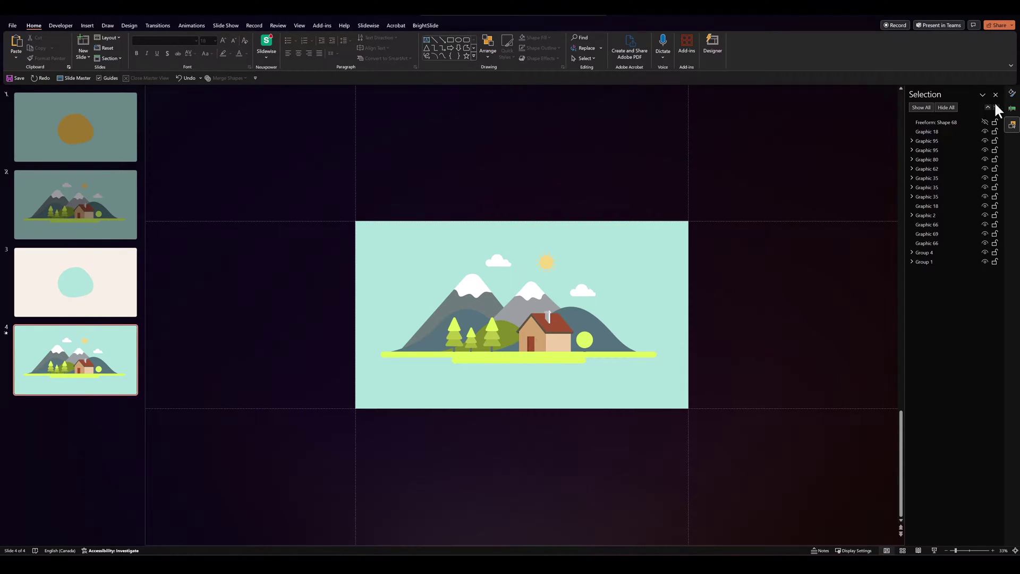
click(1011, 111)
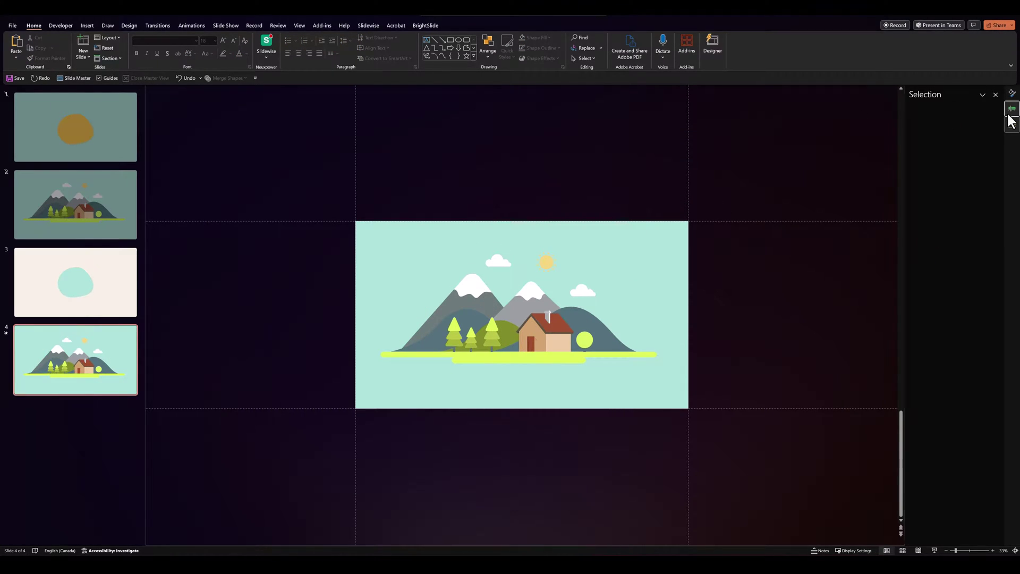
click(189, 25)
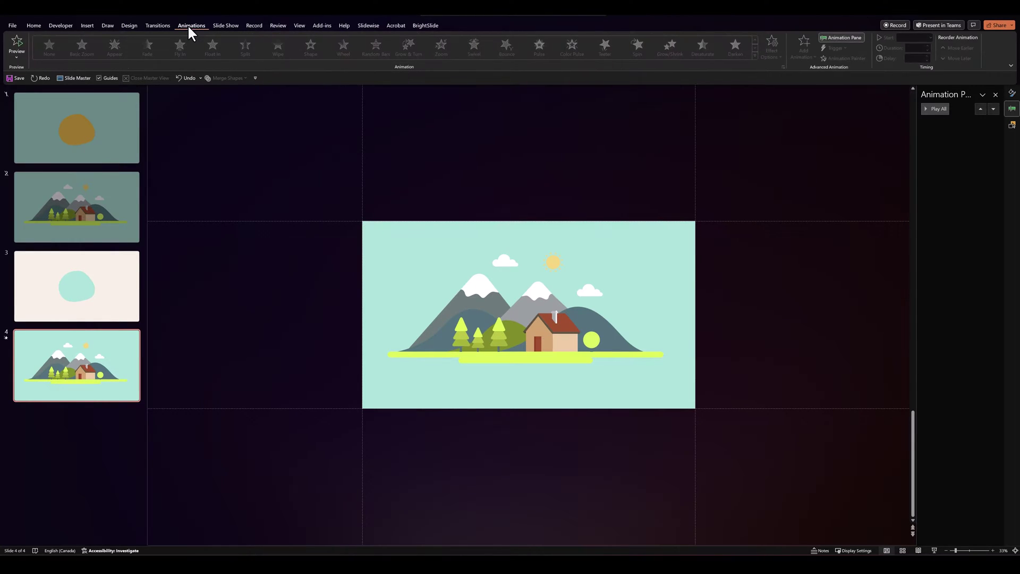
Step: Give the house a Fly In entrance with a bounce end and preview it
click(535, 332)
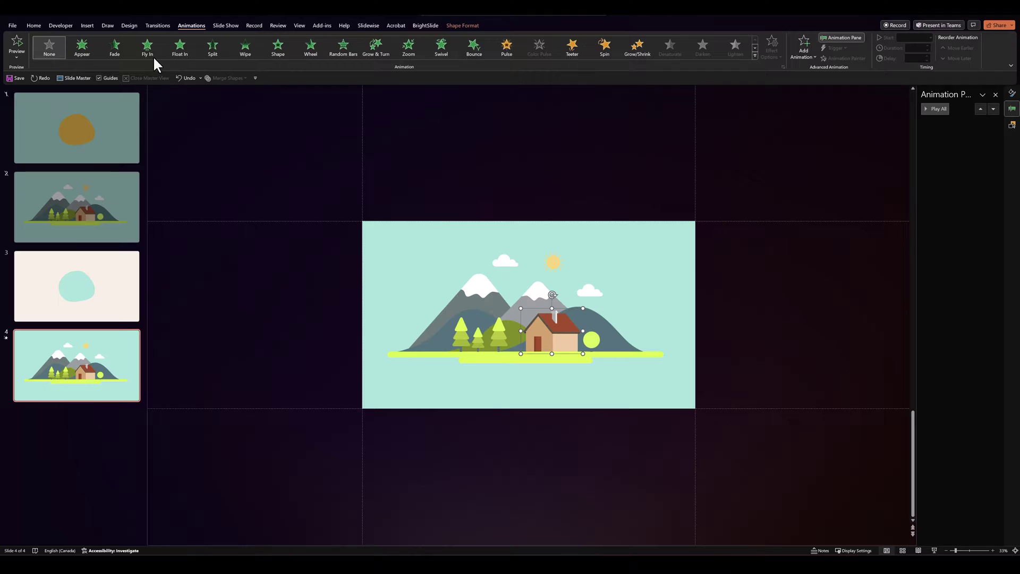
click(148, 50)
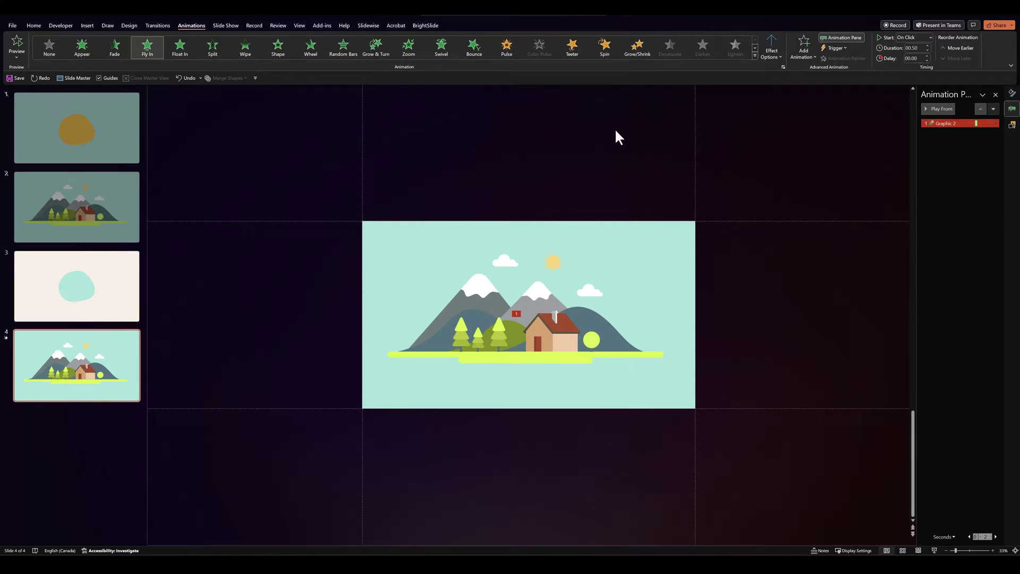
click(995, 124)
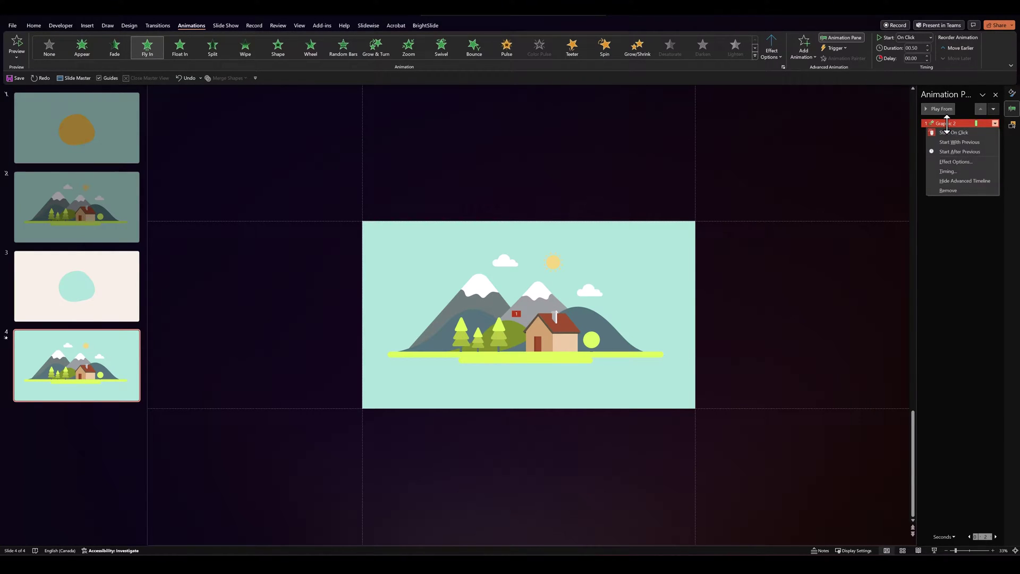
click(953, 160)
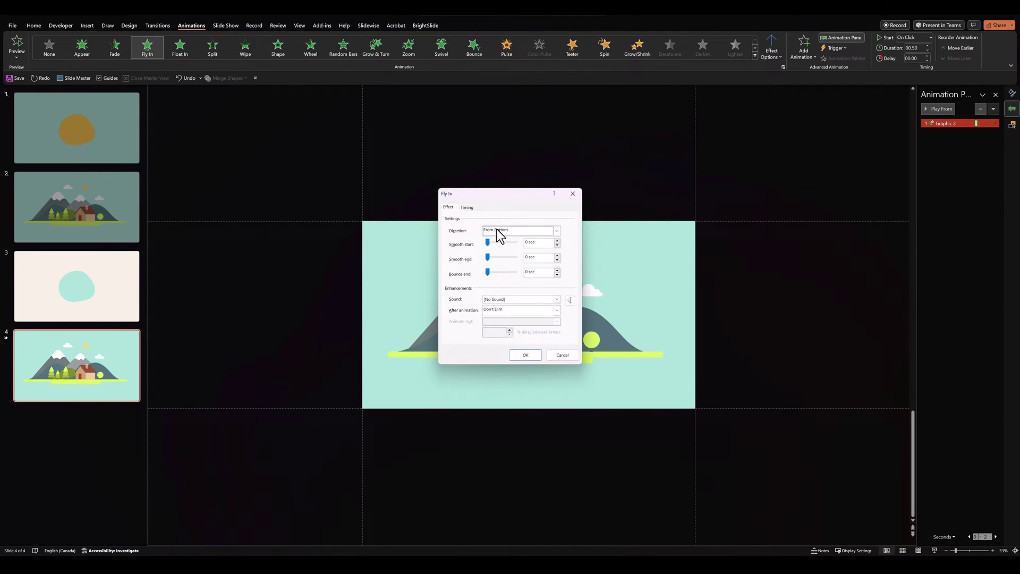
drag(487, 272, 498, 276)
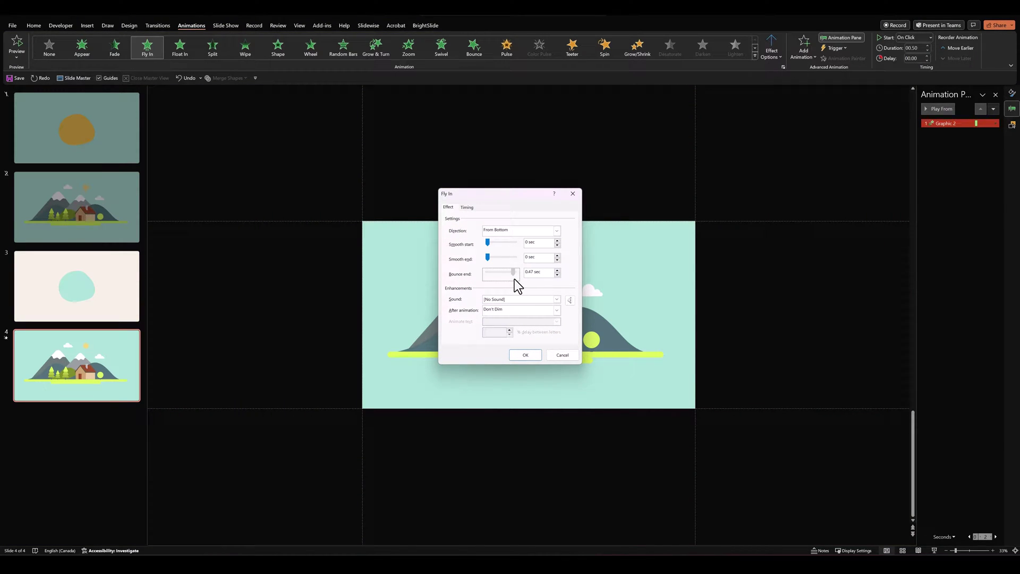
click(532, 355)
click(938, 109)
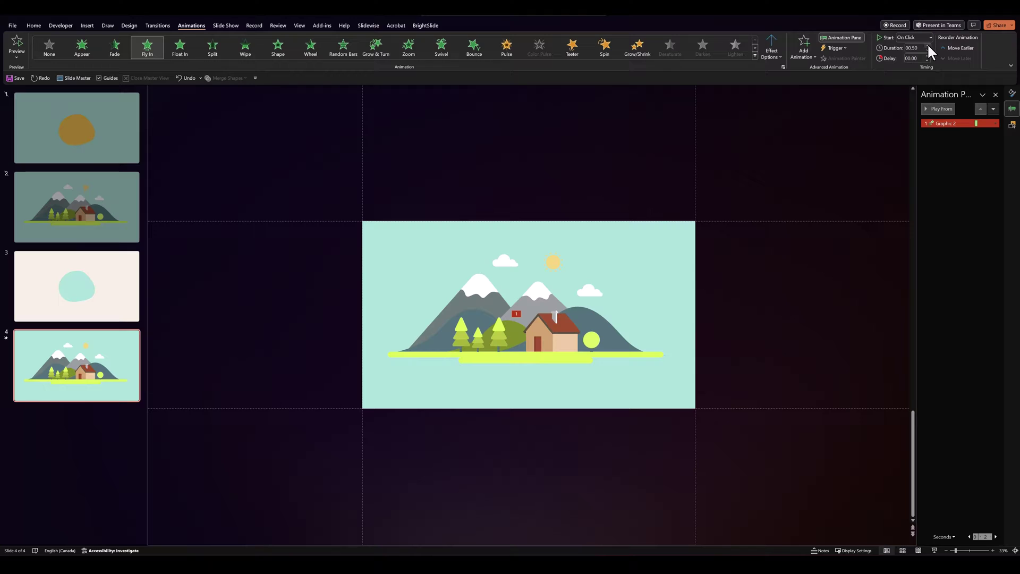
click(929, 109)
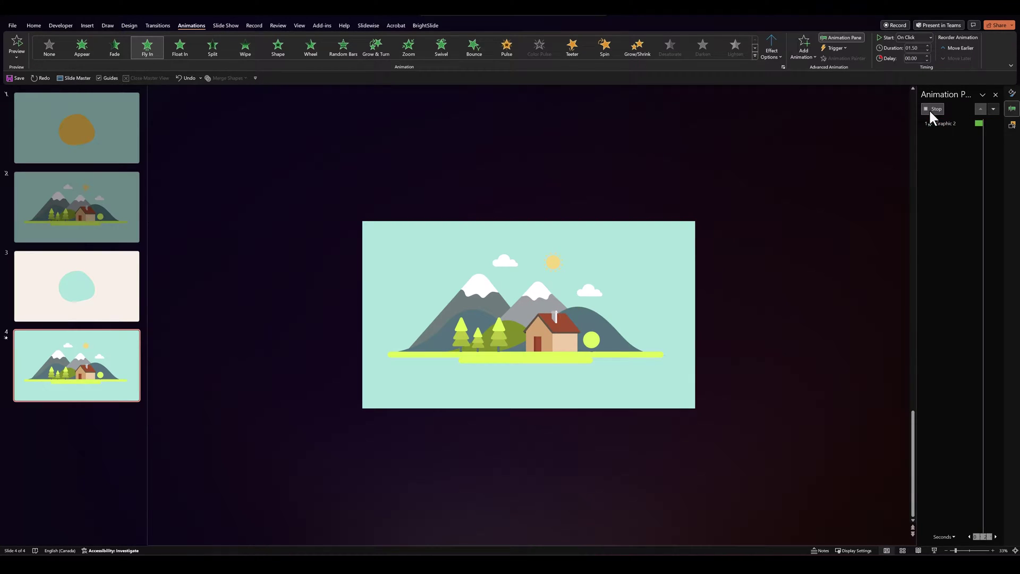
Step: Shorten the house animation's bounce end to 1.31 seconds and preview the result
click(994, 124)
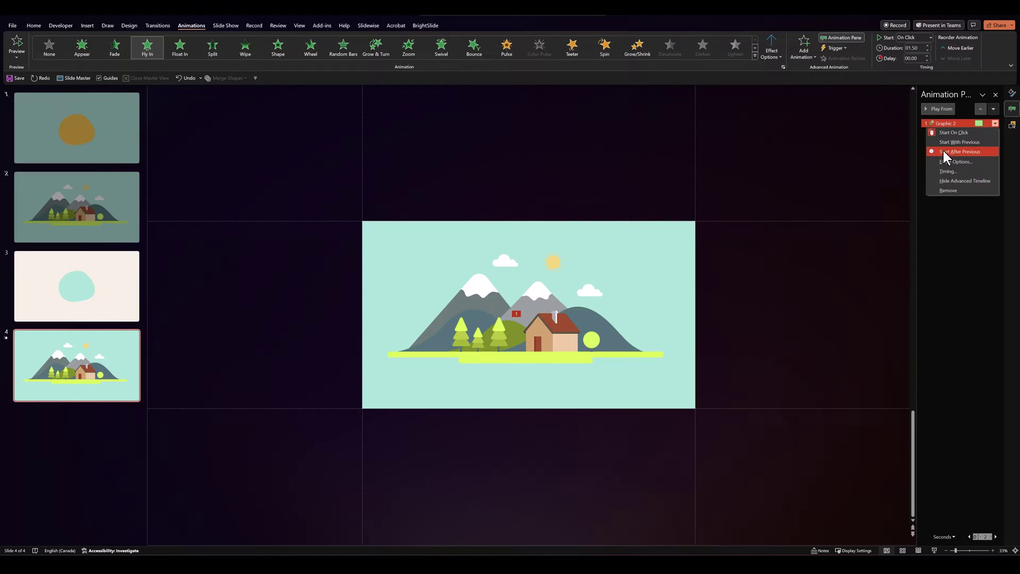
click(943, 162)
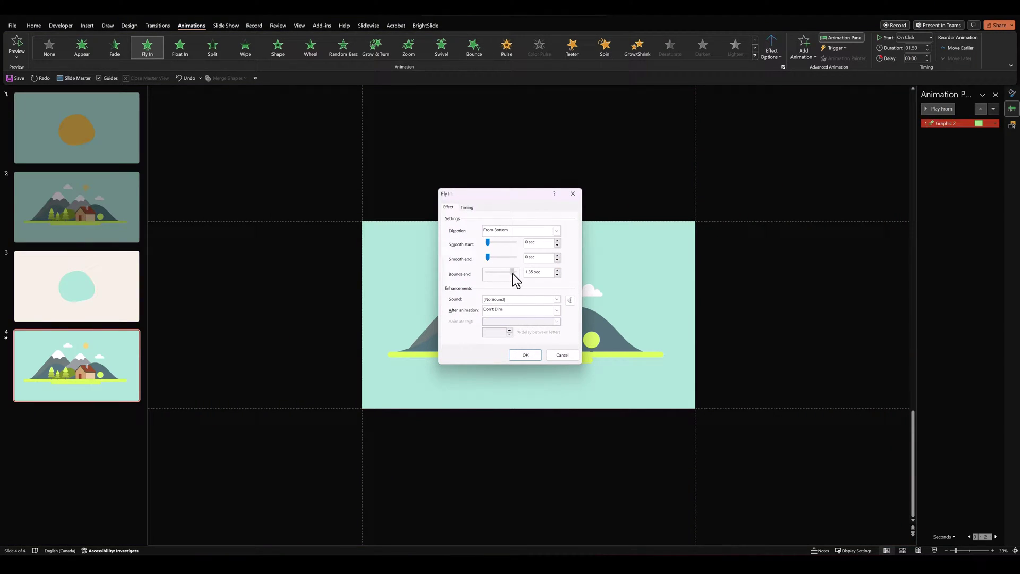
drag(512, 273, 511, 273)
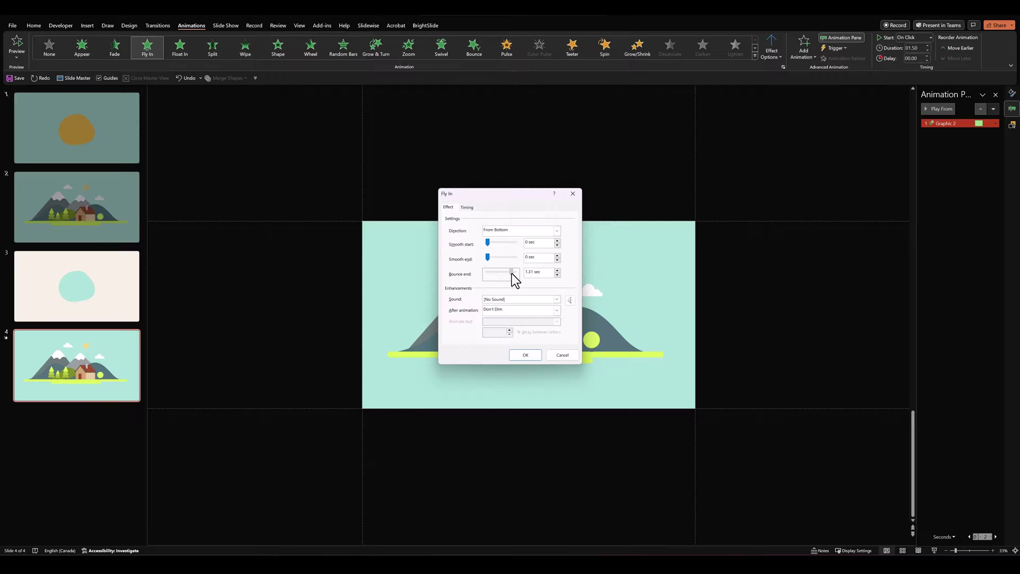
click(525, 355)
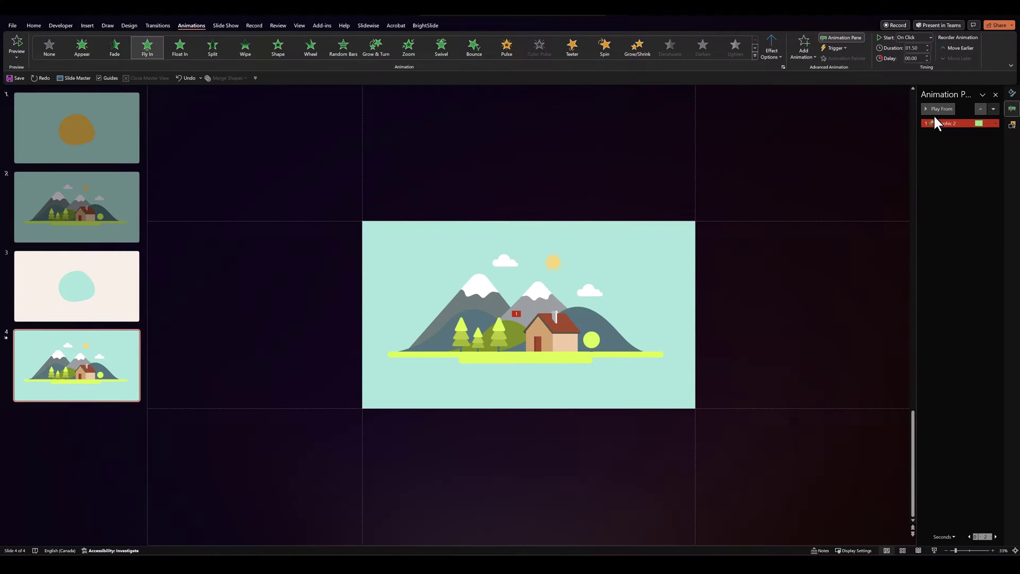
click(934, 111)
click(556, 327)
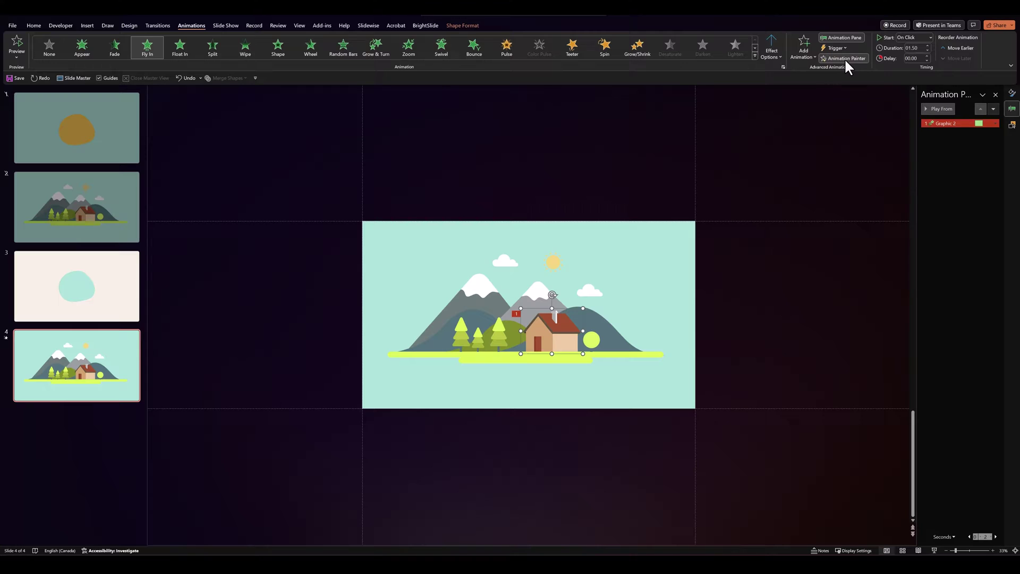
Step: Paint the house's Fly In onto the clouds, sun, hills, trees, grass strips and mountains
scroll(519, 270, up, 4)
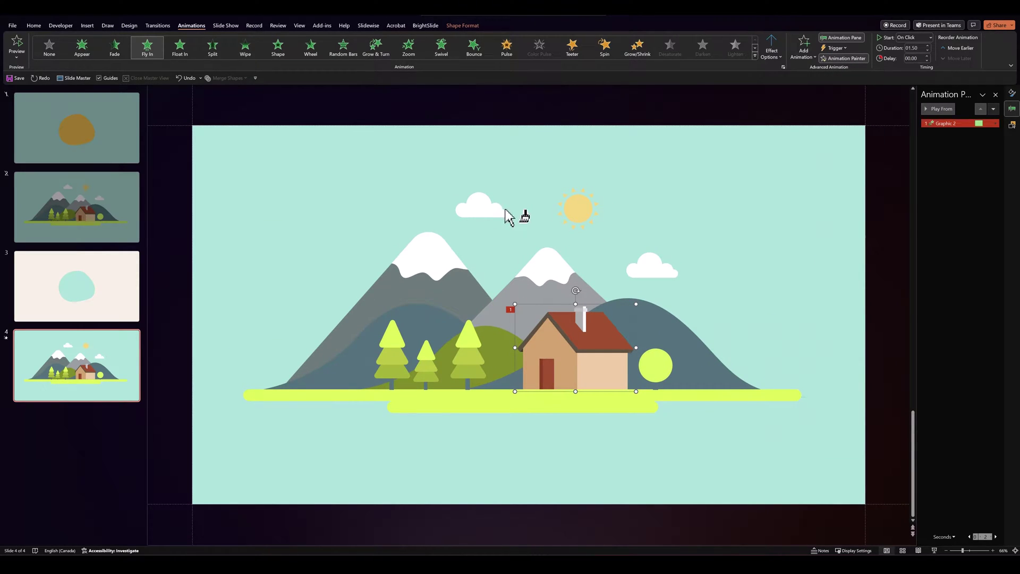
click(481, 207)
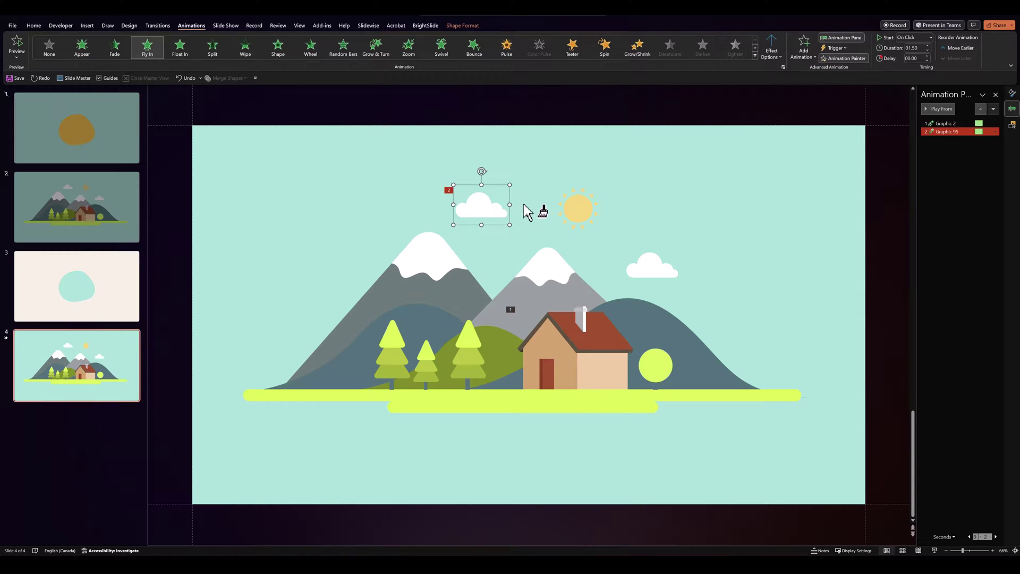
click(575, 208)
click(655, 272)
click(658, 340)
click(658, 366)
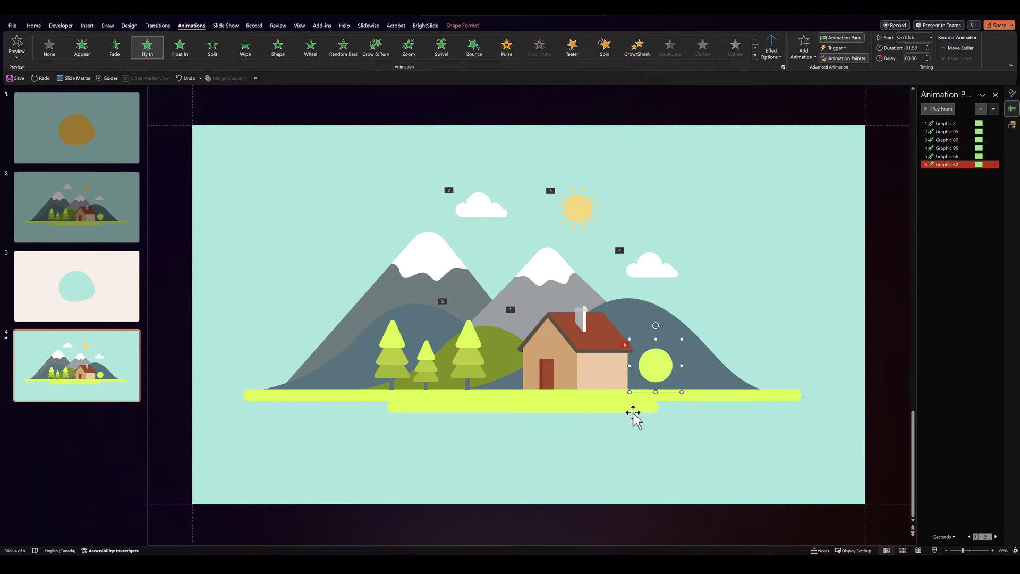
click(635, 410)
click(581, 395)
click(499, 372)
click(470, 361)
click(427, 365)
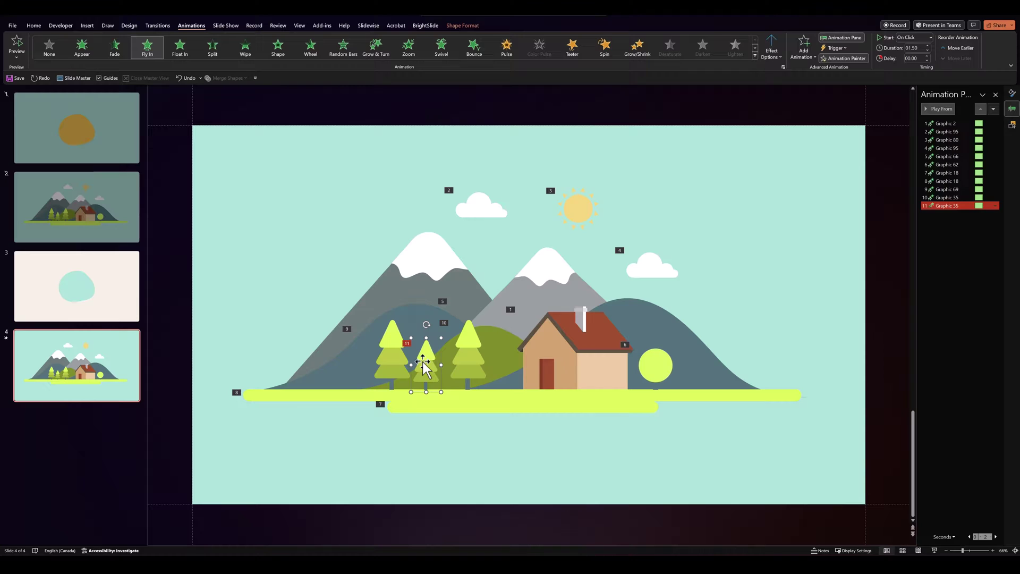
click(393, 361)
click(349, 372)
click(387, 289)
click(581, 290)
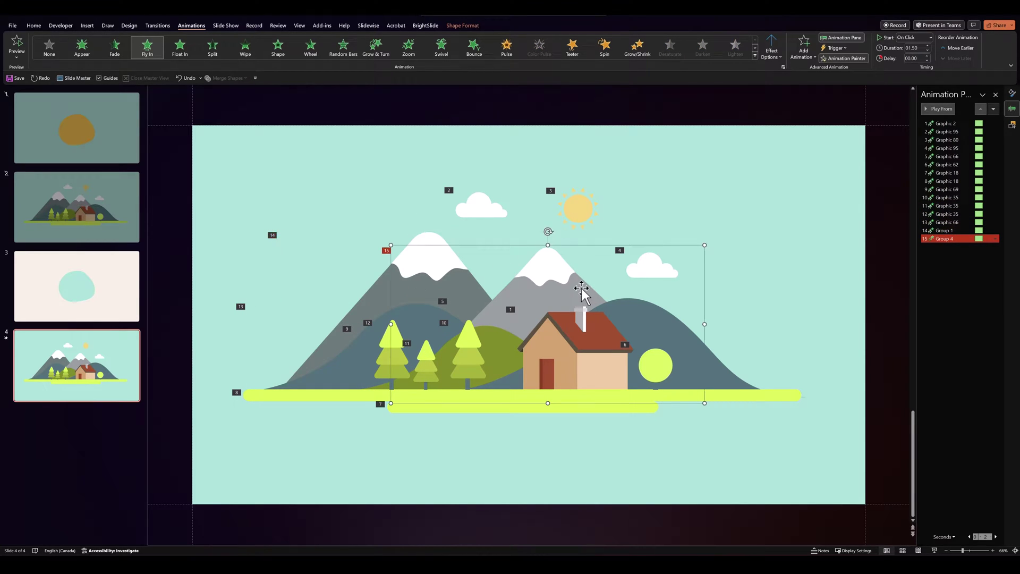
click(876, 336)
Step: Set all 15 animations to start With Previous and preview them playing together
click(935, 108)
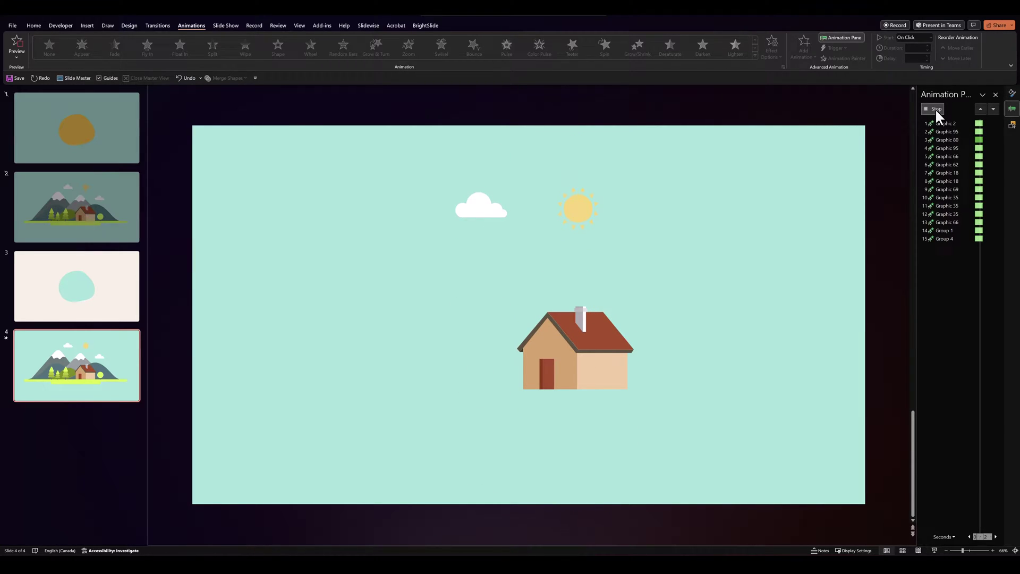
click(934, 108)
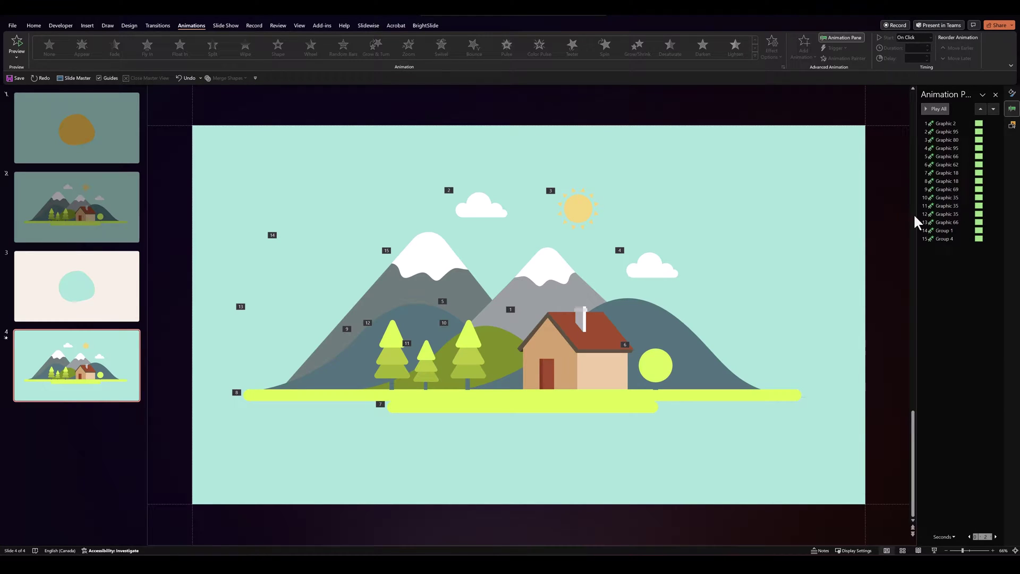
click(930, 239)
key(ctrl+a)
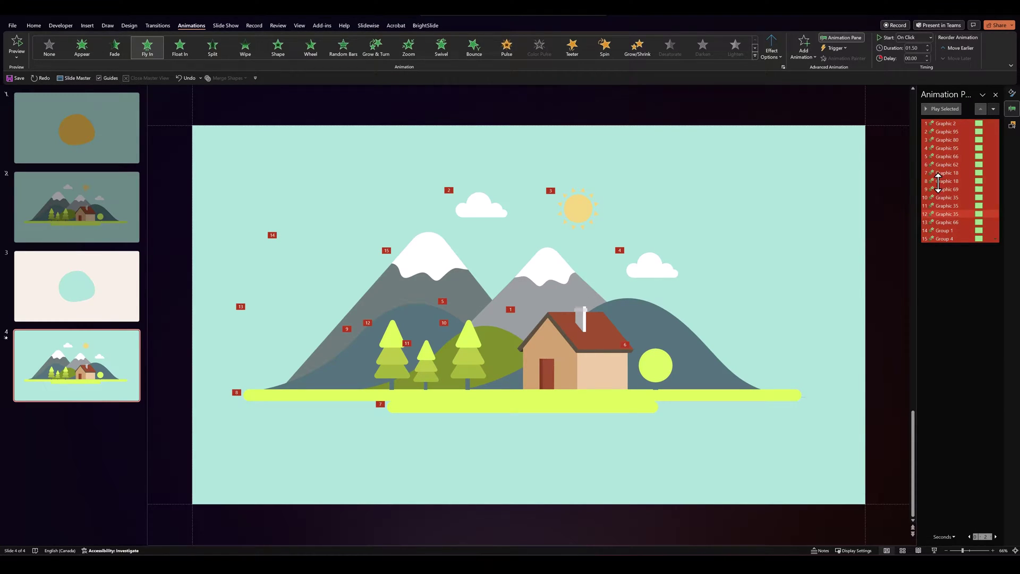
right_click(944, 125)
click(946, 142)
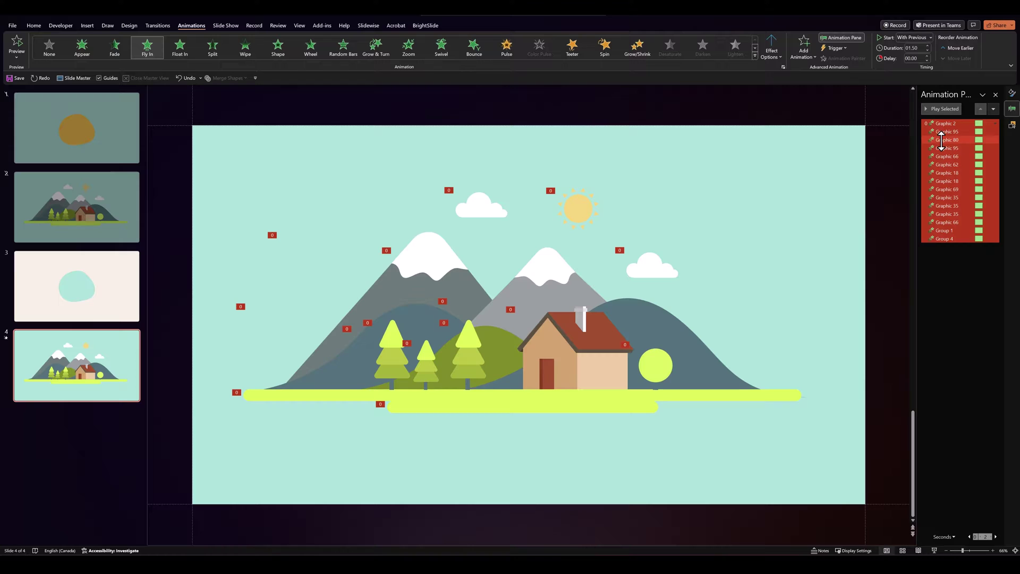
click(929, 107)
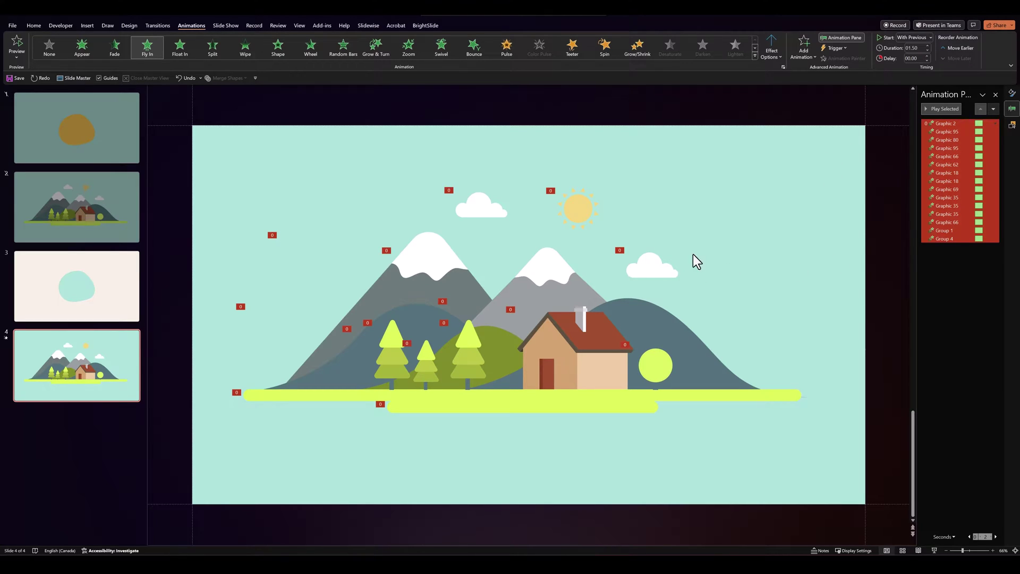
Step: Make the left mountain group fly in from the top
click(961, 131)
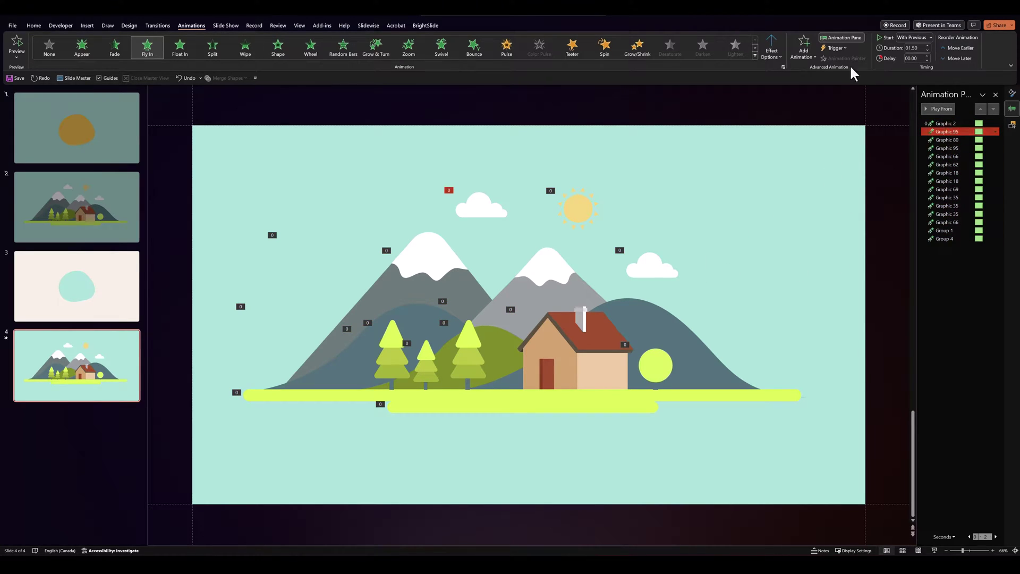
click(767, 56)
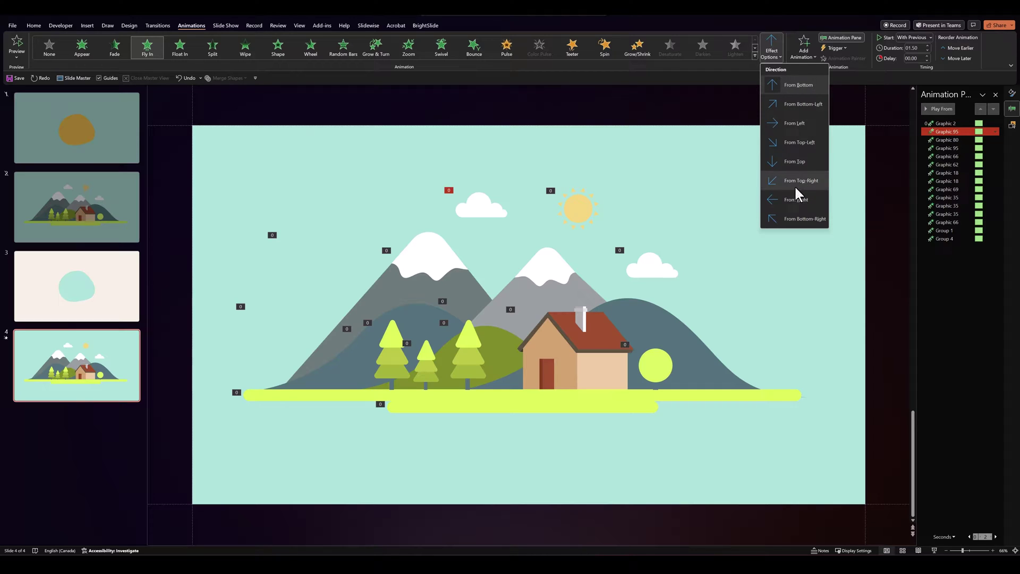
click(439, 262)
click(440, 263)
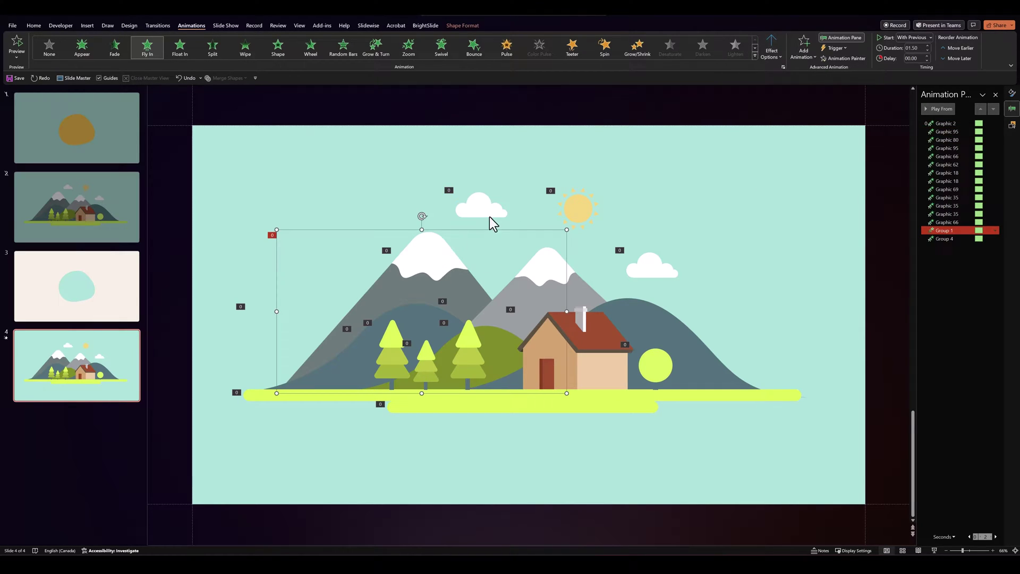
click(770, 53)
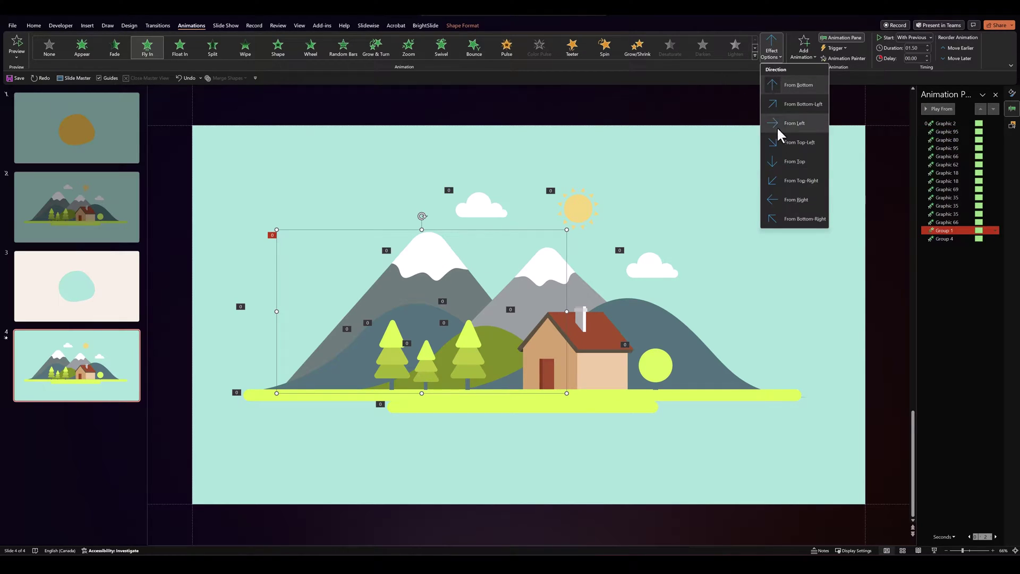
click(786, 165)
Step: Make the right cloud fly in from the right and the sun from the top
click(654, 271)
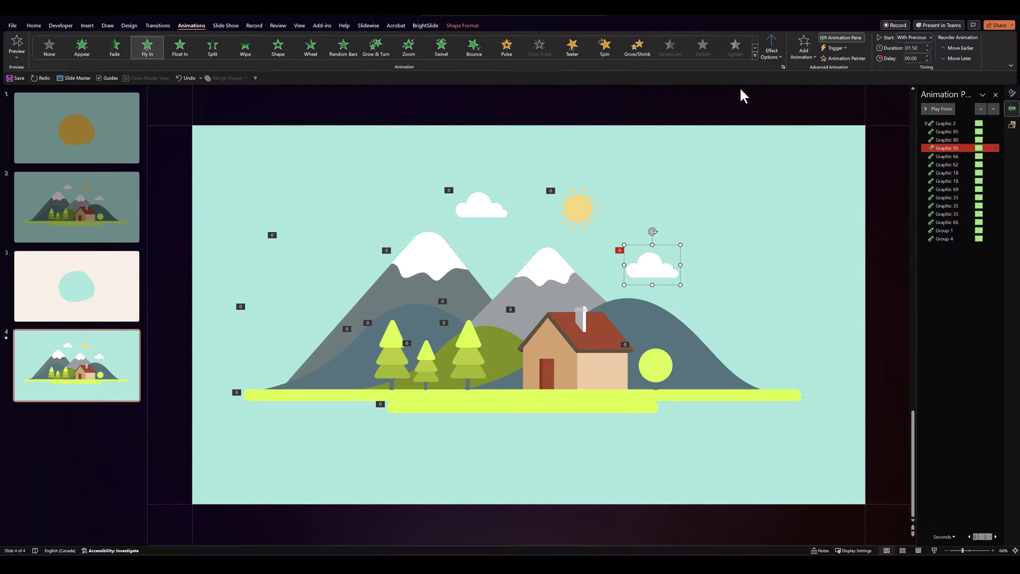
click(768, 53)
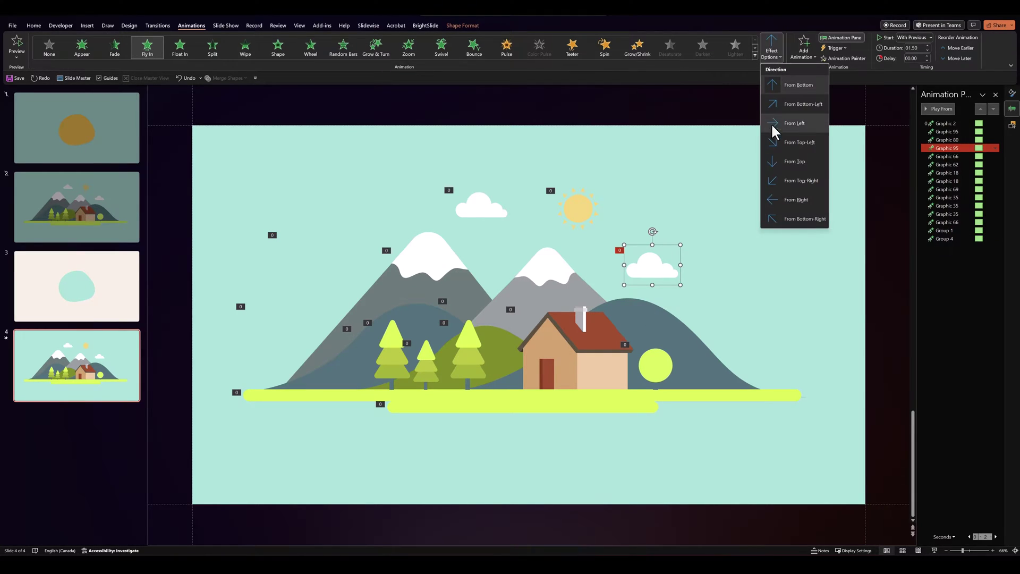
click(791, 200)
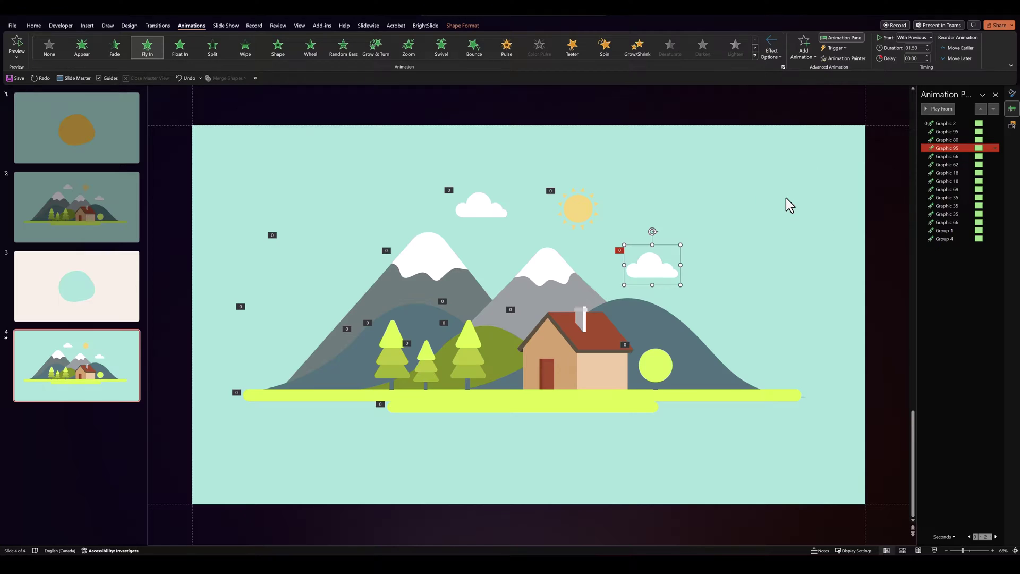
click(586, 206)
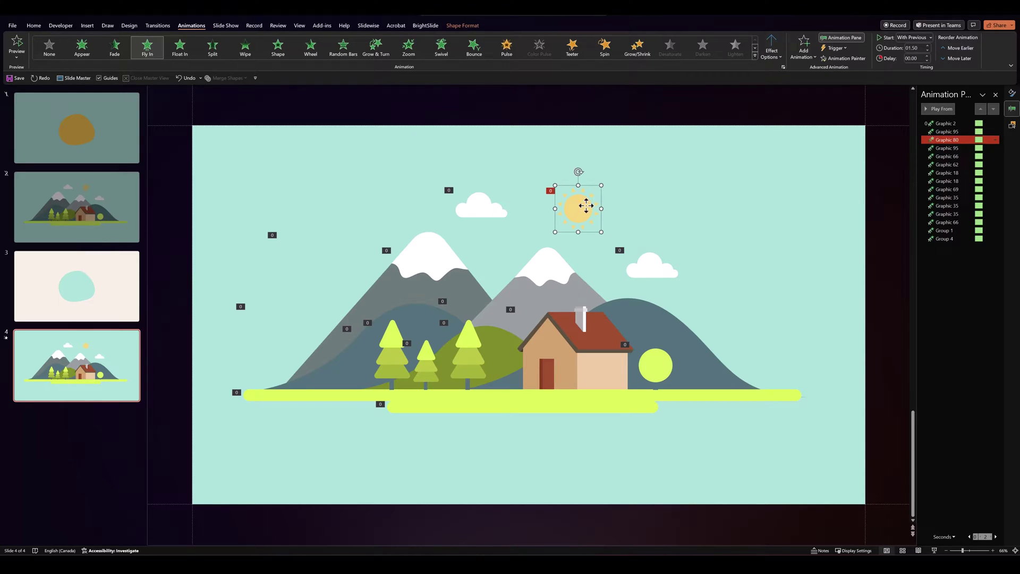
click(770, 52)
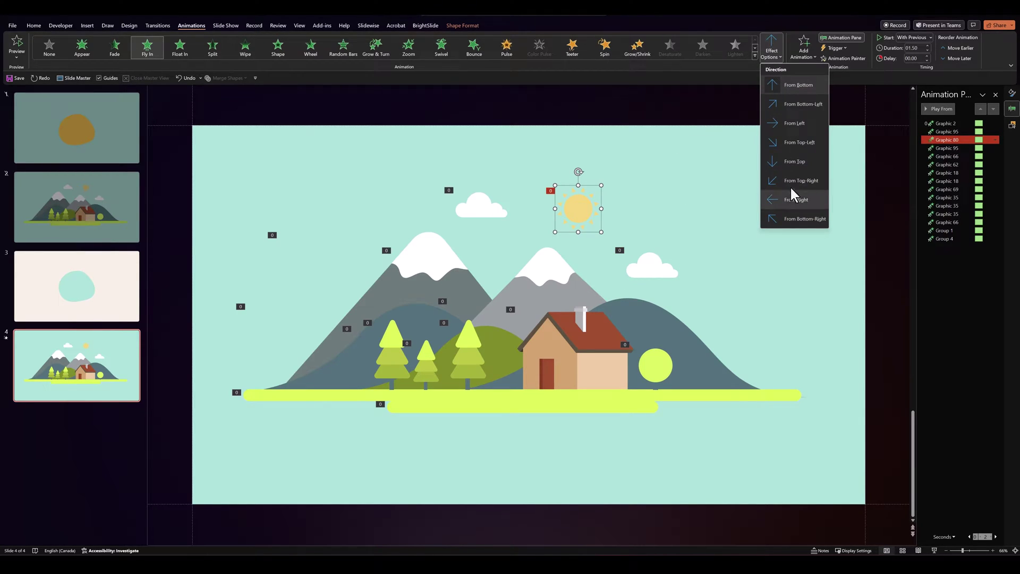
click(793, 168)
Step: Change the fly-in directions of the green circle, the left tree and the grass bar
click(645, 366)
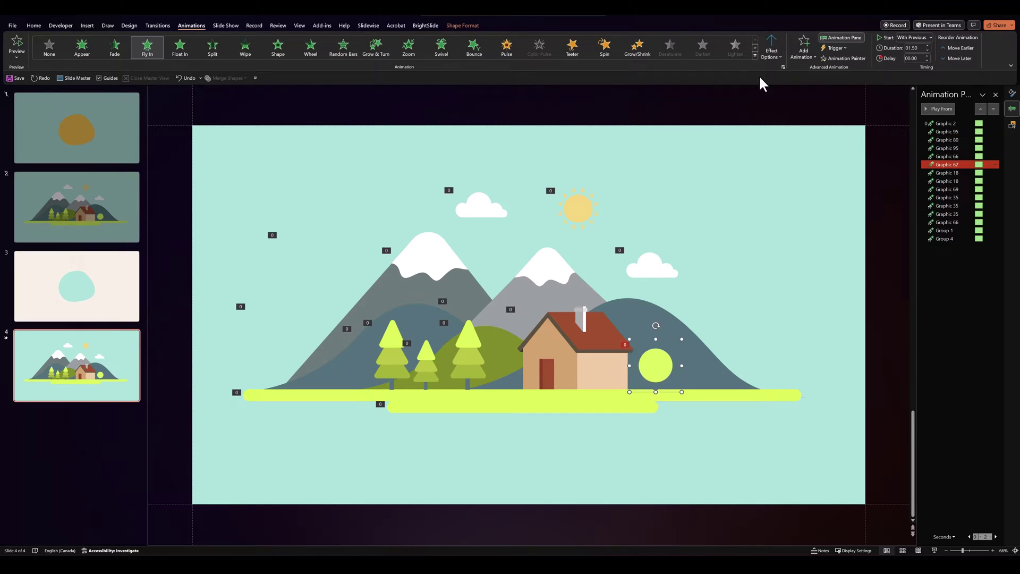
click(770, 52)
click(792, 161)
click(392, 354)
click(770, 52)
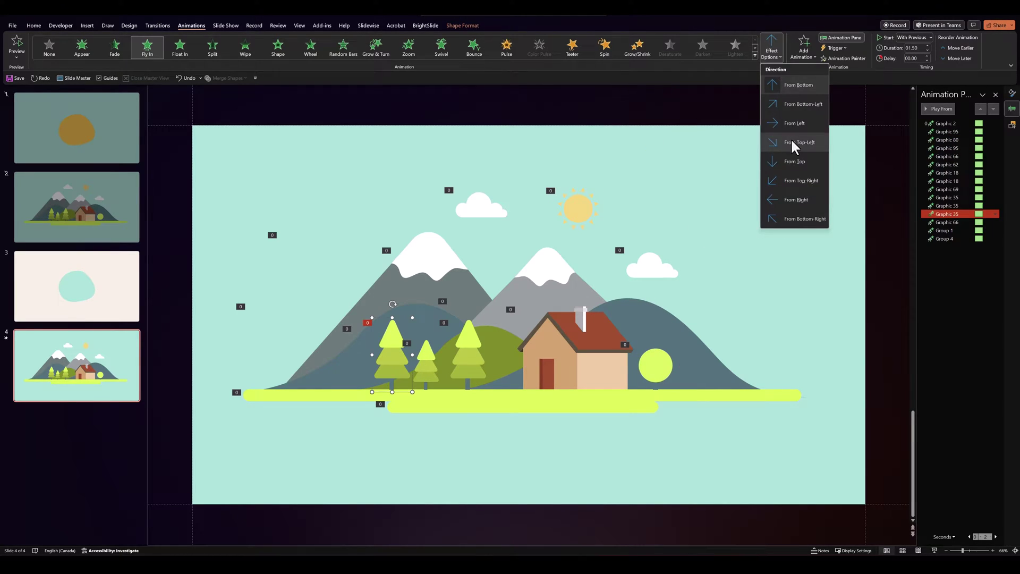
click(794, 123)
click(474, 403)
click(770, 52)
click(781, 142)
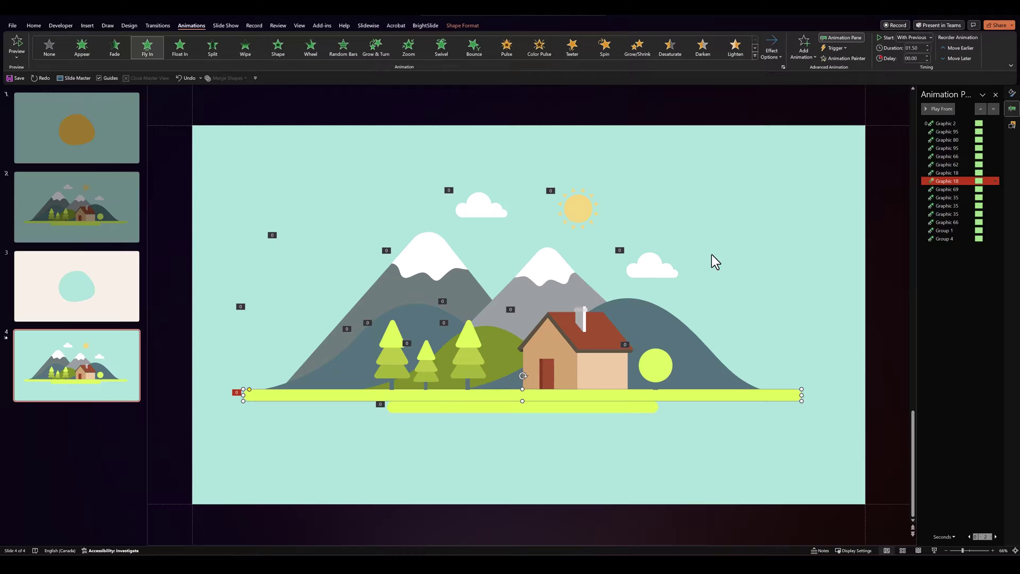
Step: Set the fly-in direction for the dark middle mountain group
click(770, 52)
click(797, 175)
click(390, 313)
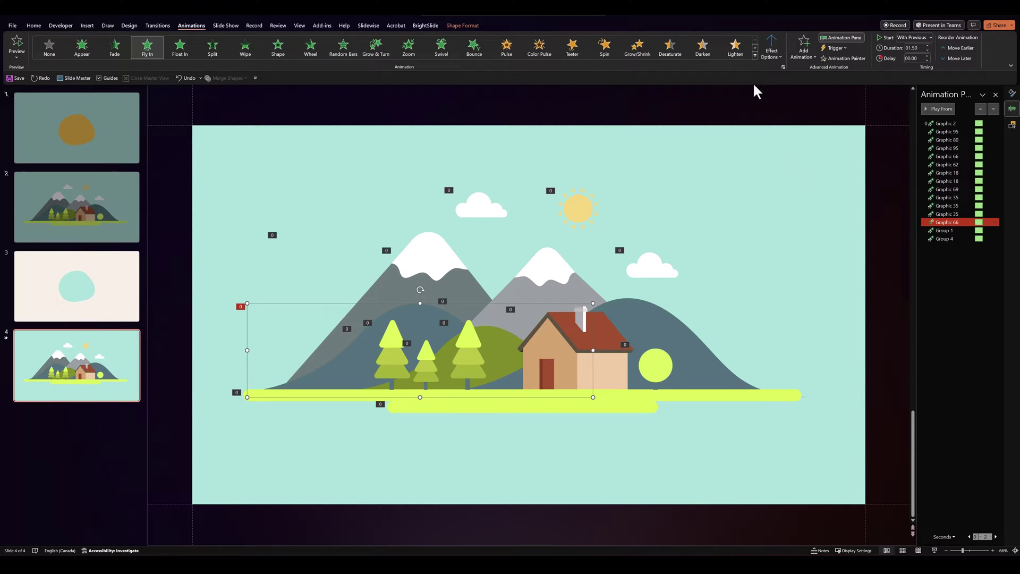
click(770, 52)
click(794, 123)
click(558, 273)
click(771, 52)
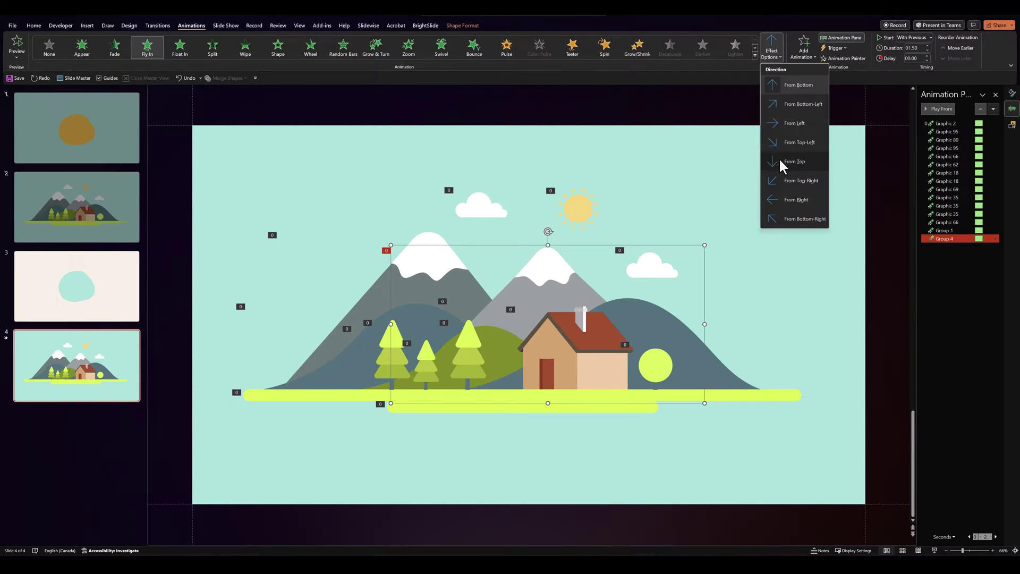
Step: Deselect everything and preview all of slide 4's animations
click(781, 160)
click(879, 125)
click(932, 106)
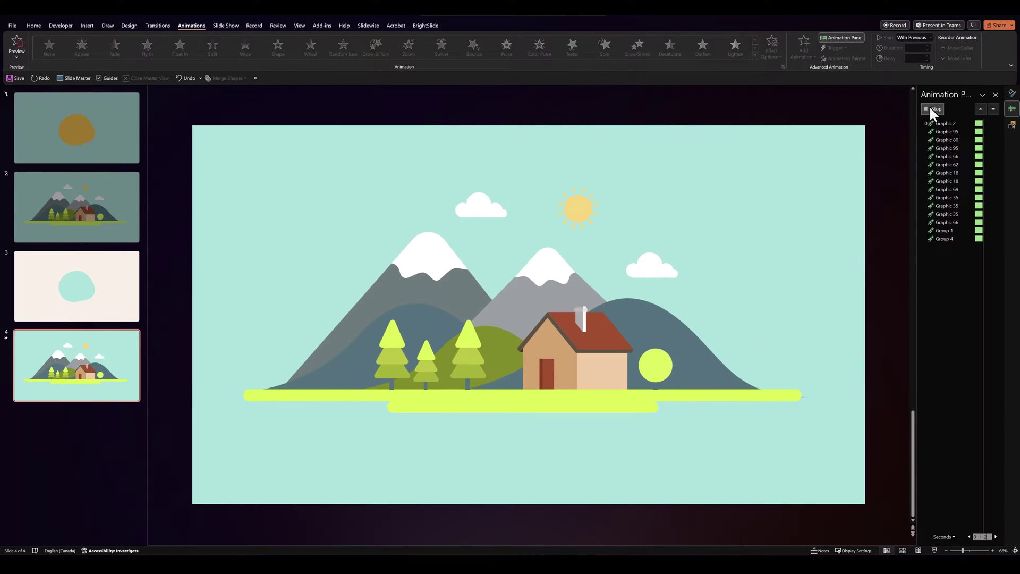
Step: Replay the preview and widen the Animation Pane so full animation names show
click(929, 106)
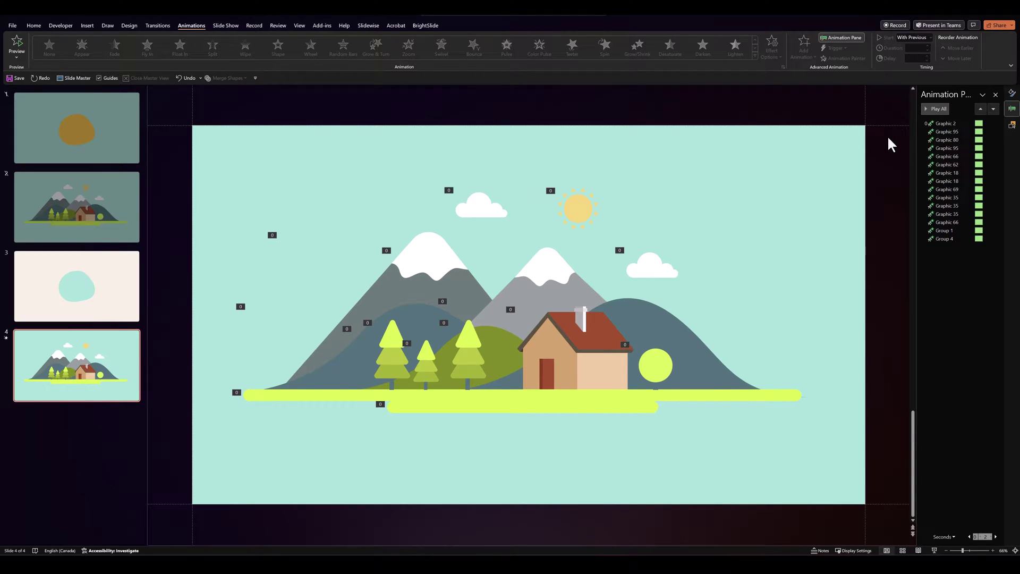
drag(911, 166, 892, 169)
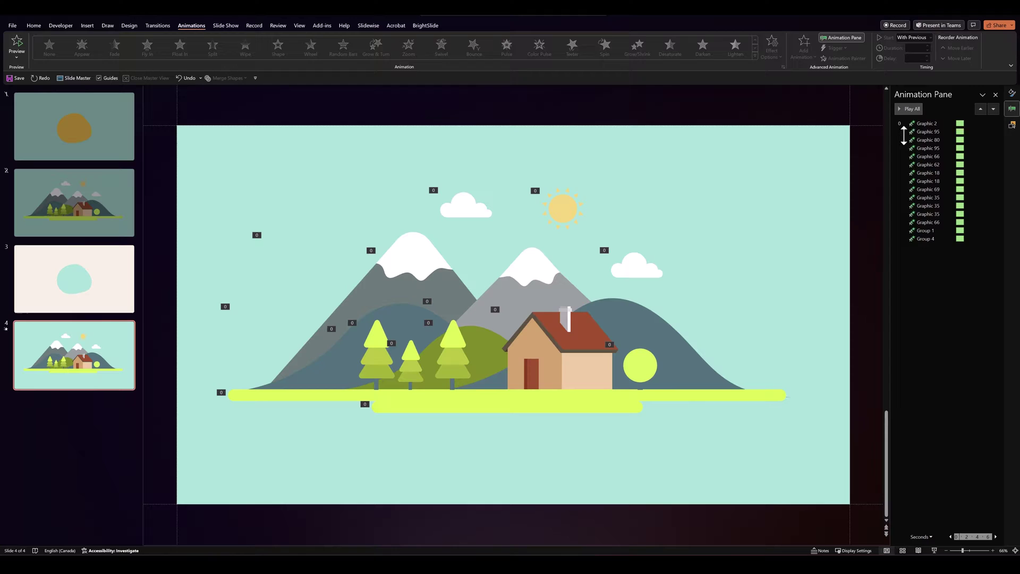
Step: Add start delays to the Graphic 95, Graphic 80 and Graphic 62 fly-ins
click(906, 131)
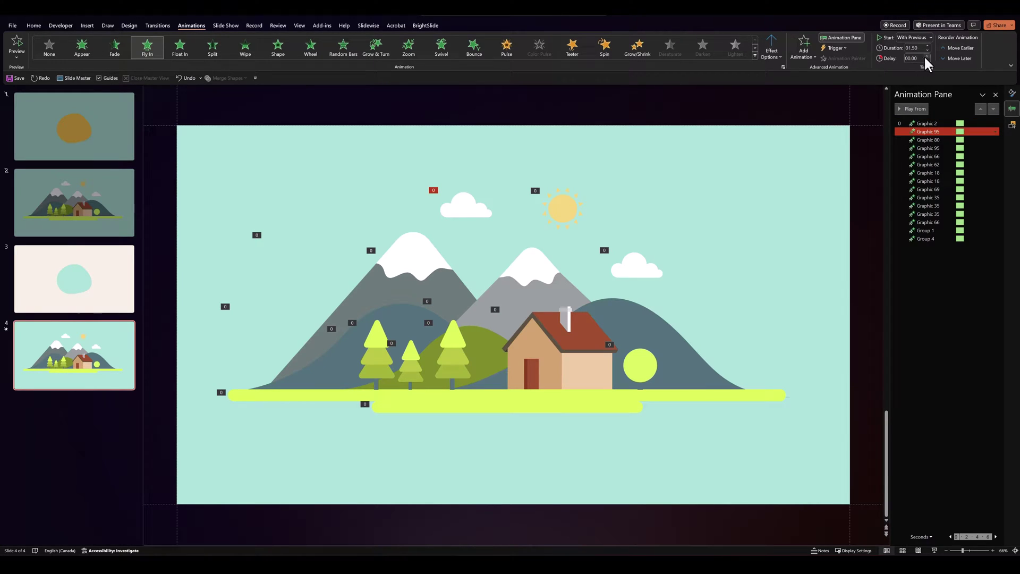
click(927, 55)
click(923, 140)
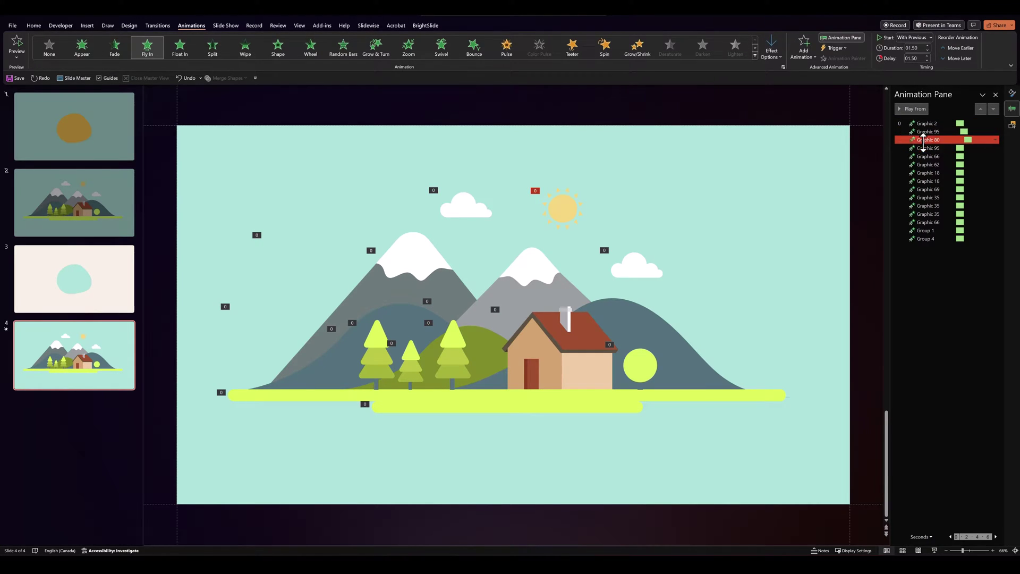
key(Down)
click(927, 56)
key(Down)
key(Down)
click(926, 56)
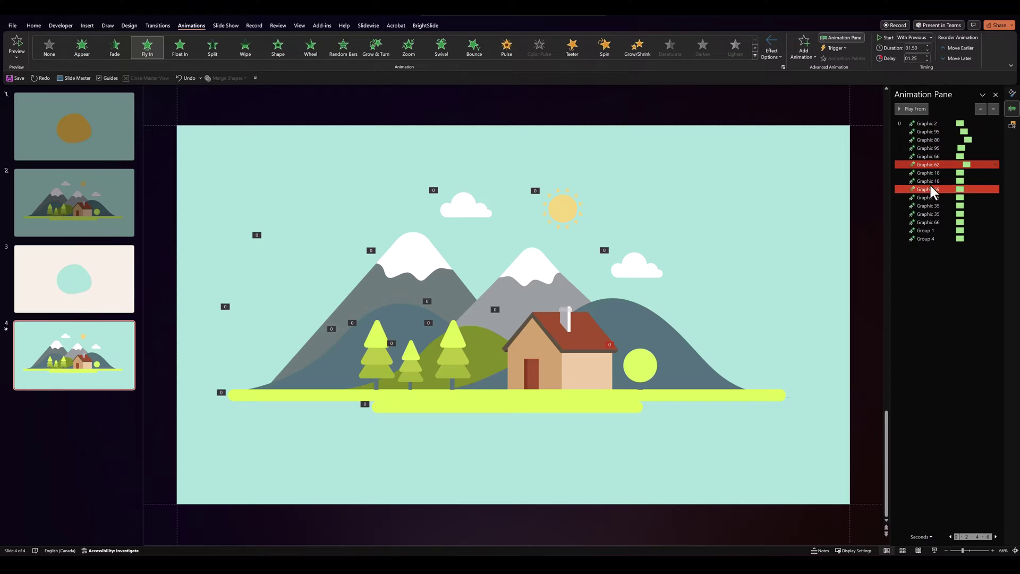
Step: Delay Graphic 18, Graphic 35, Graphic 66 and Group 1, then preview the staggered sequence
click(927, 181)
click(927, 55)
key(Down)
key(Down)
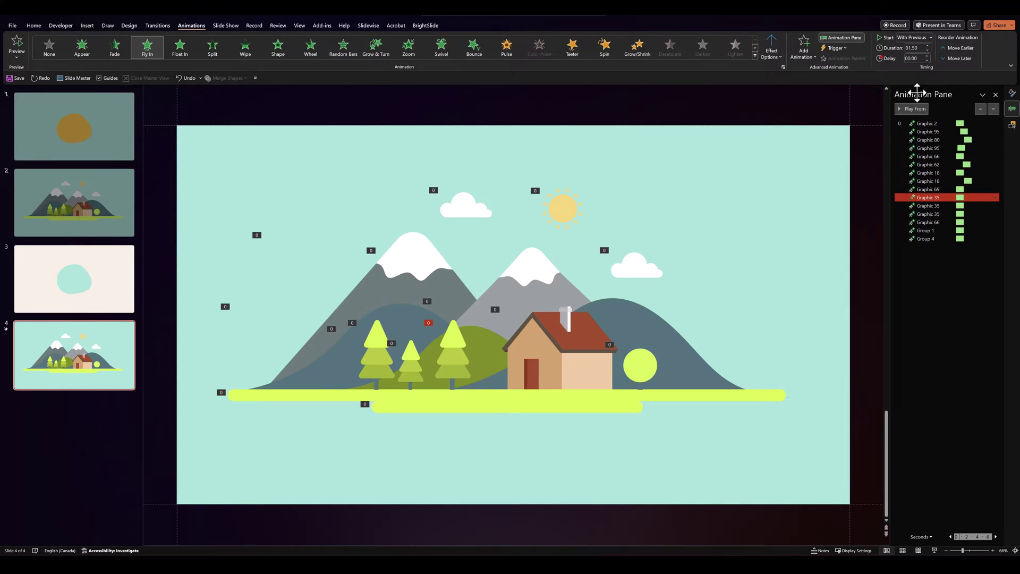
key(Down)
key(Down)
key(Down)
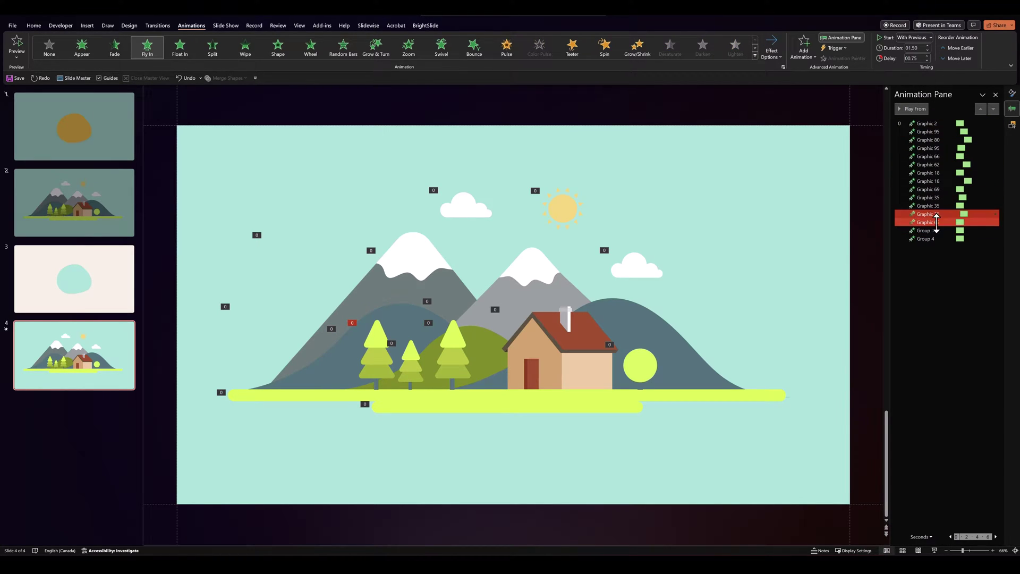
click(927, 55)
key(Down)
click(927, 55)
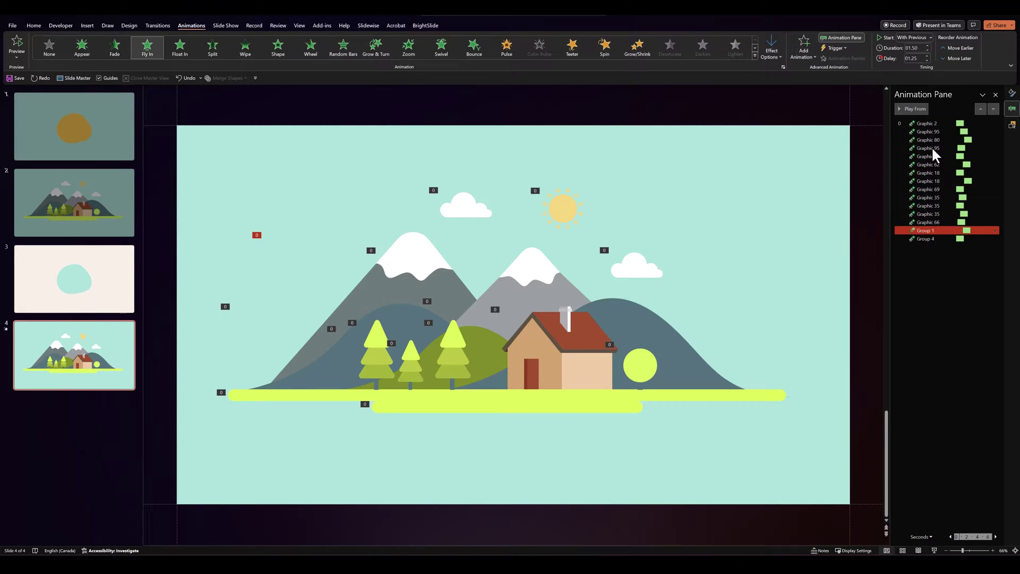
key(Down)
click(895, 115)
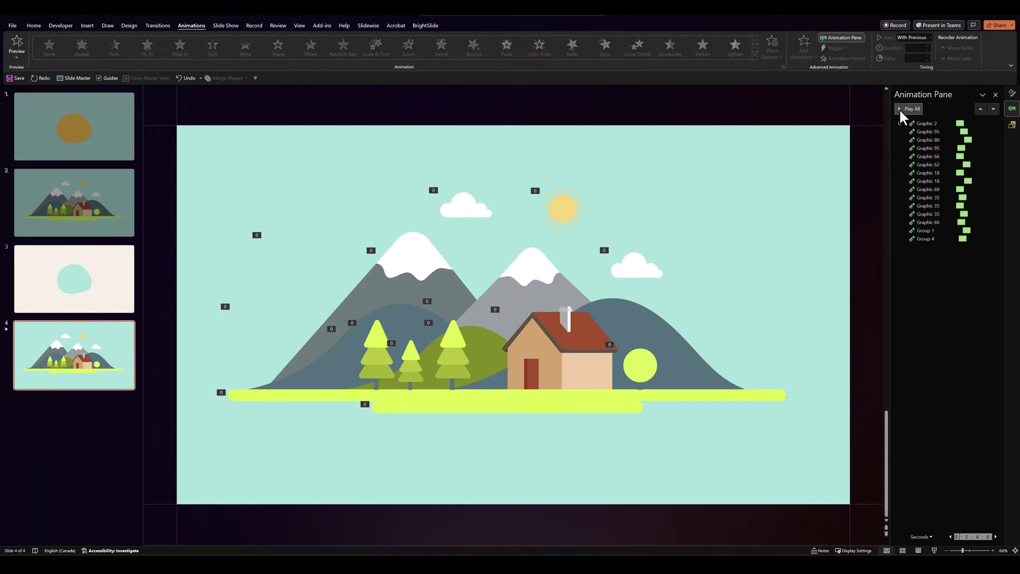
click(898, 109)
Step: Unhide the Freeform: Shape 68 blob mask and replay slide 4's animations
click(1012, 125)
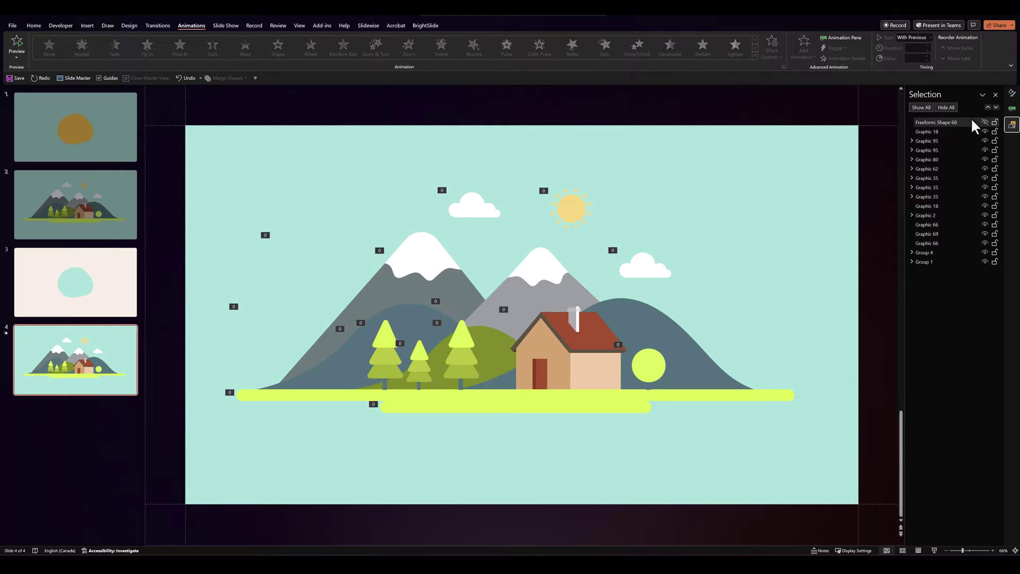
click(985, 122)
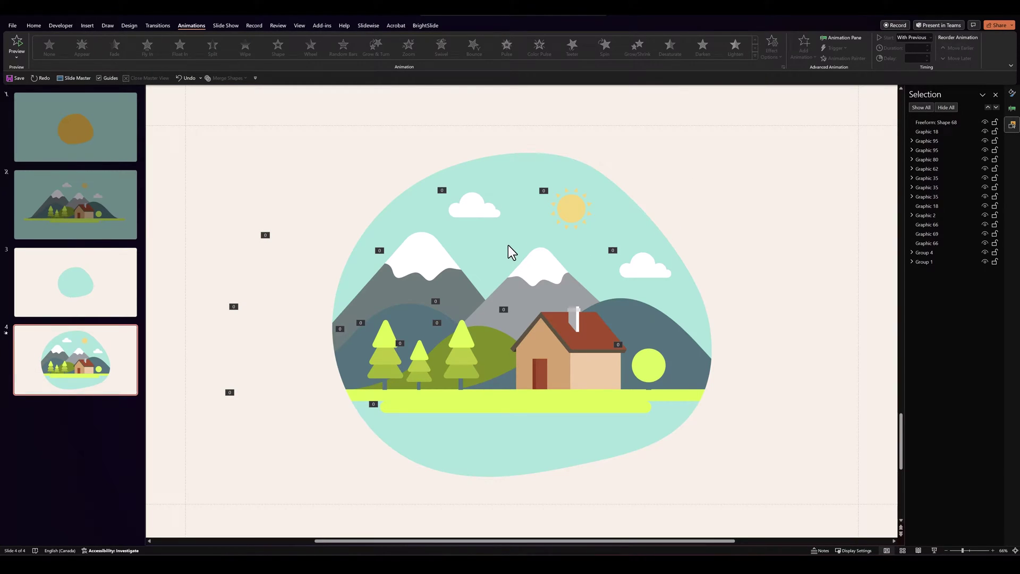
scroll(507, 245, down, 4)
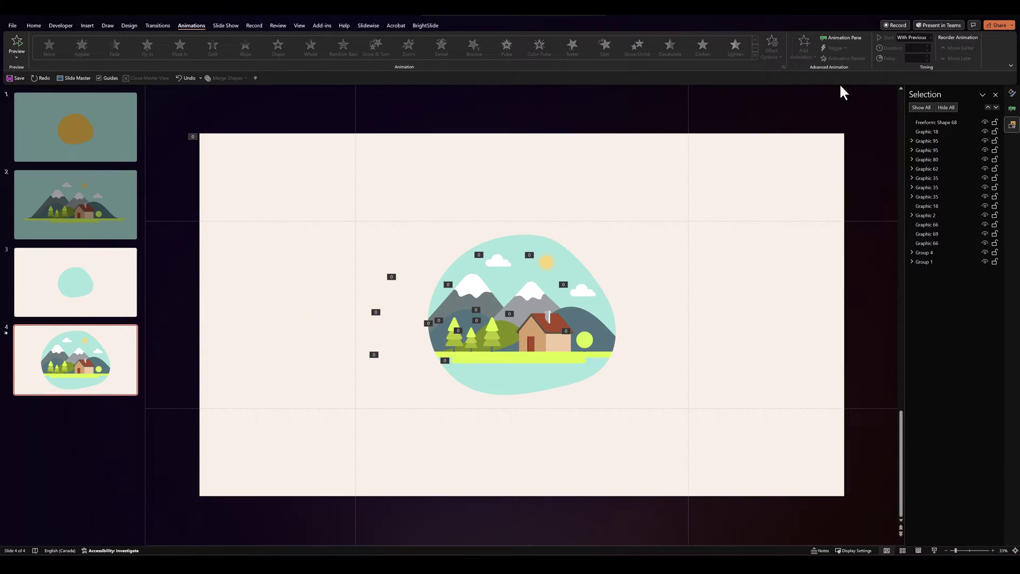
click(1011, 109)
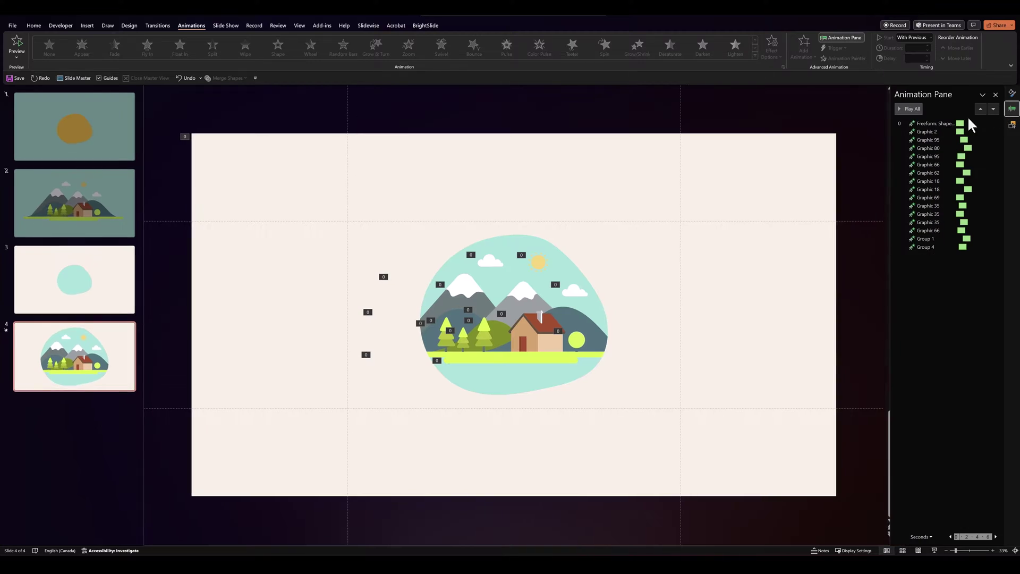
click(904, 109)
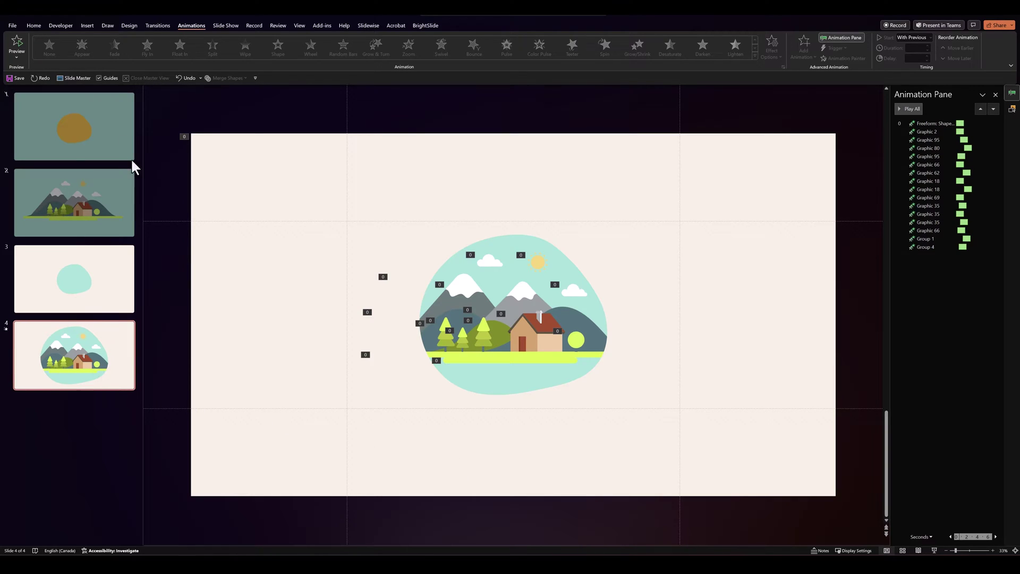
Step: Add a text box with the number 1 left of the landscape and enlarge its font
click(33, 25)
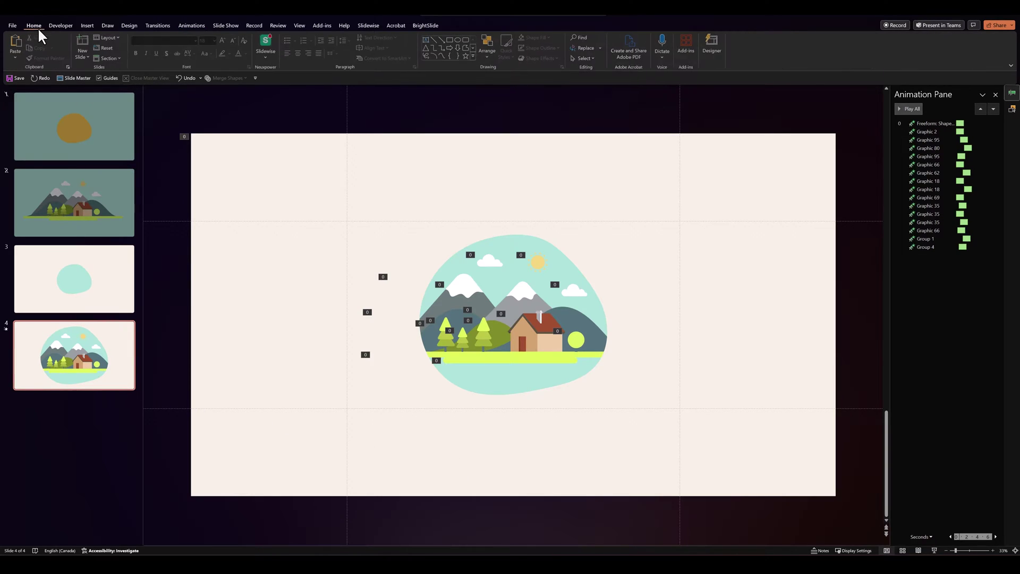
click(427, 41)
key(Escape)
click(359, 232)
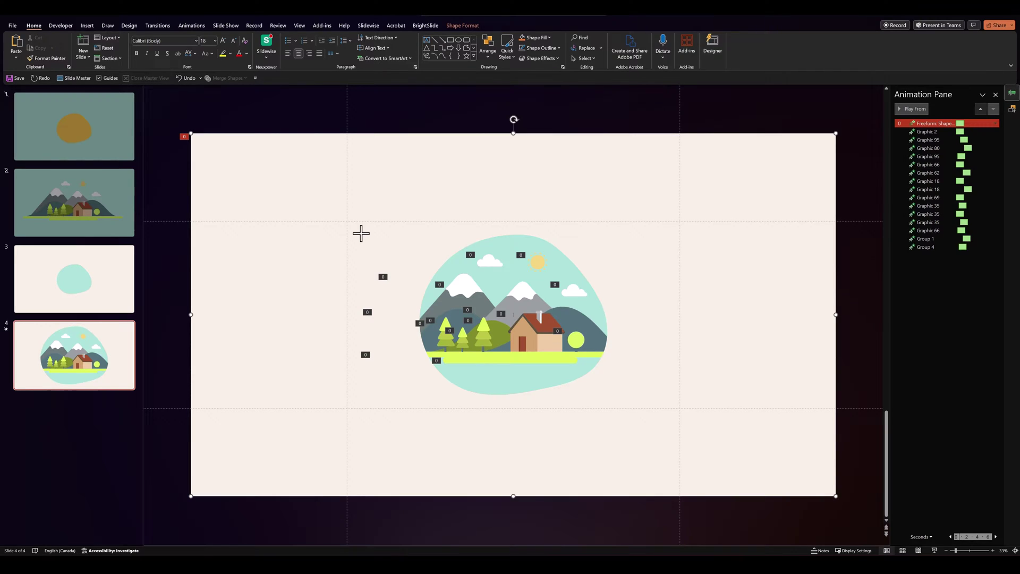
click(180, 201)
click(428, 47)
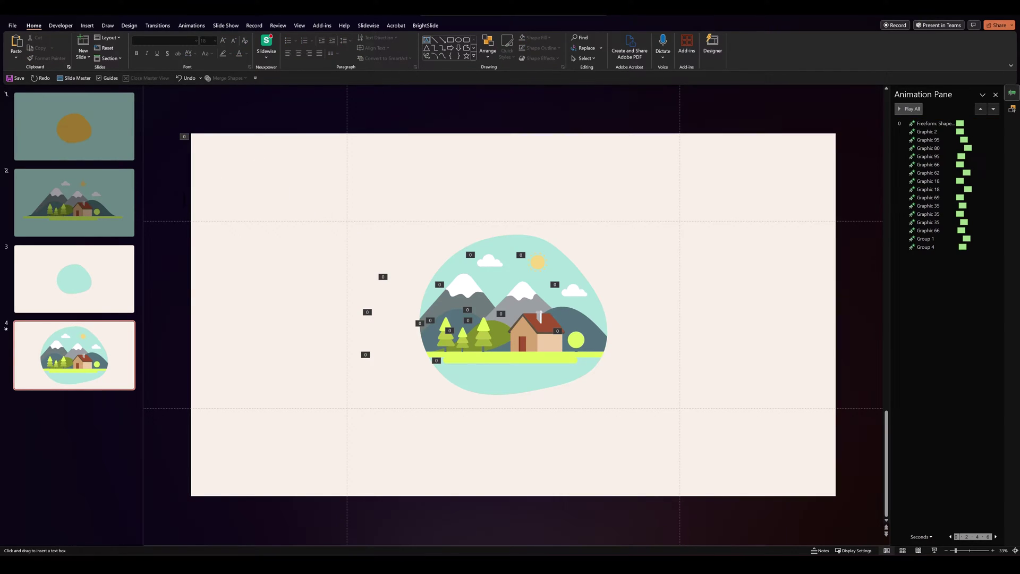
click(175, 200)
click(366, 232)
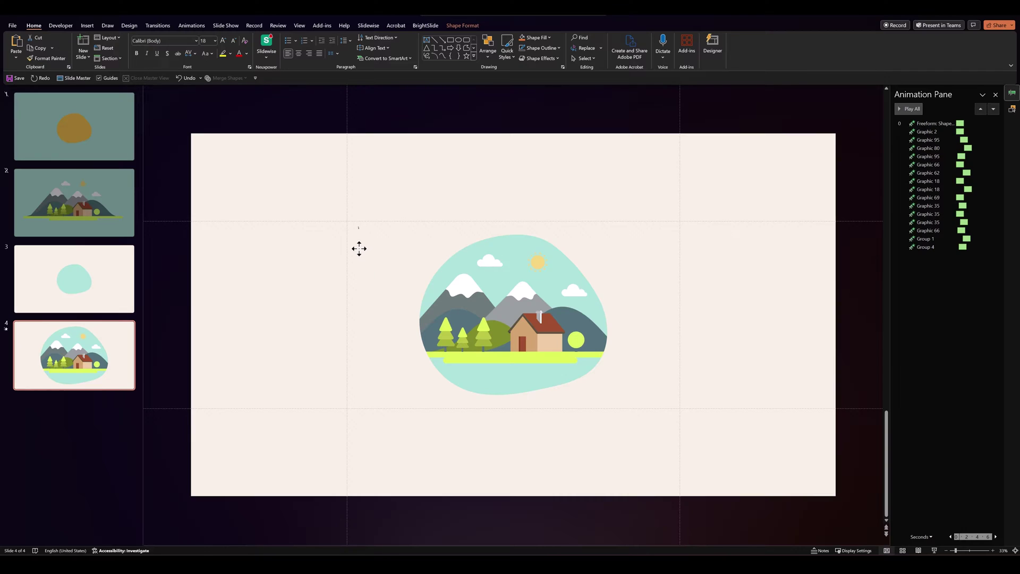
click(359, 248)
click(223, 41)
click(223, 41)
click(223, 41)
click(224, 40)
click(223, 41)
click(223, 41)
click(223, 41)
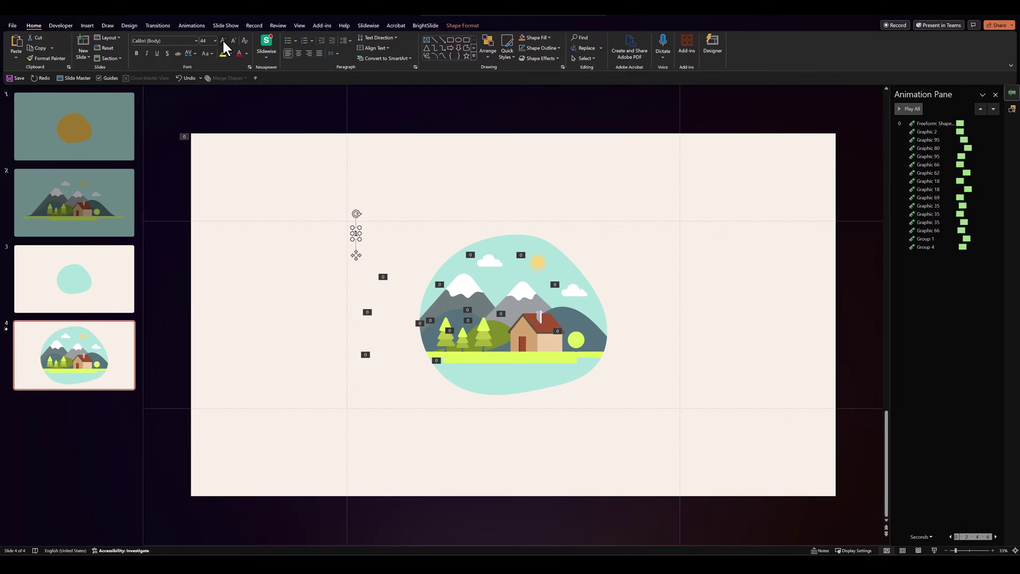
click(223, 41)
click(223, 41)
click(223, 41)
click(223, 41)
click(223, 41)
click(223, 41)
click(223, 41)
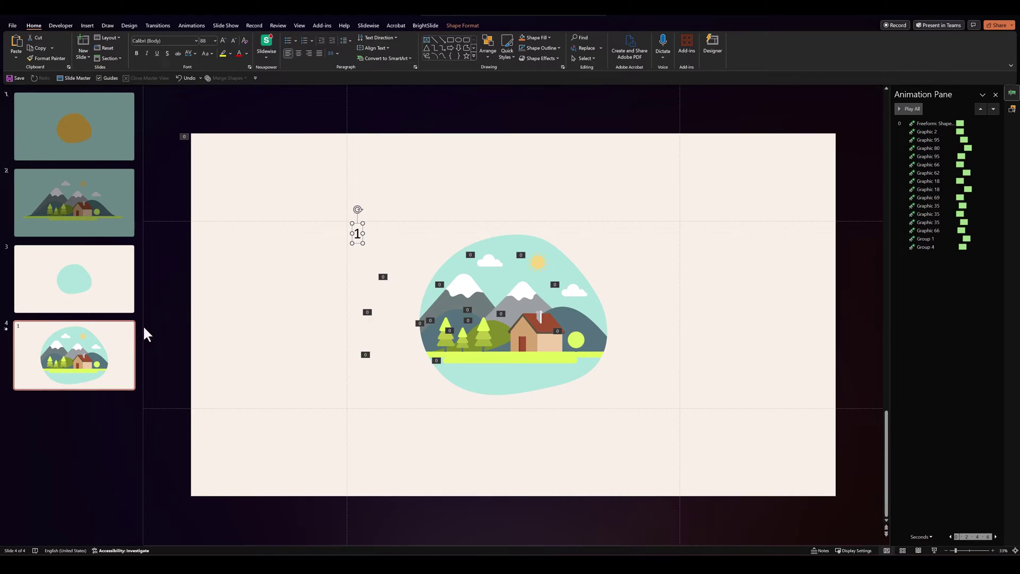
Step: Duplicate slide 4 into slides 5 and 6, then begin duplicating slide 6
right_click(87, 354)
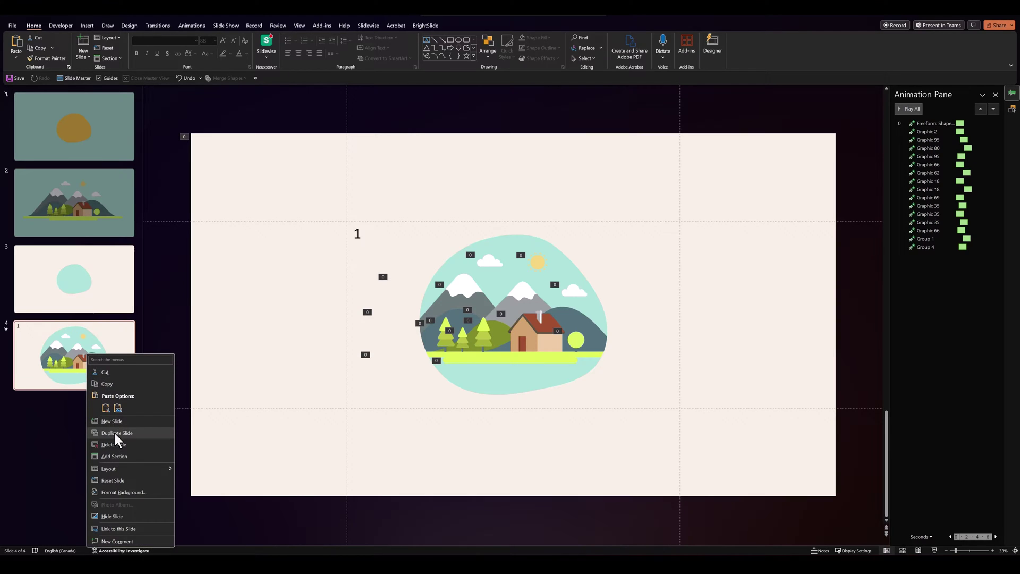
click(115, 438)
right_click(78, 437)
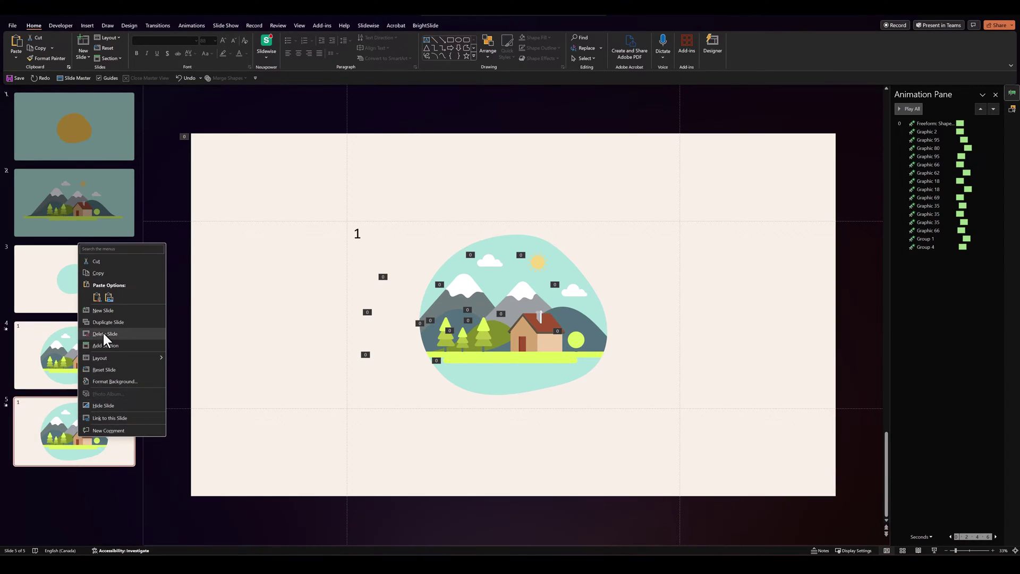
click(108, 322)
right_click(79, 497)
click(107, 387)
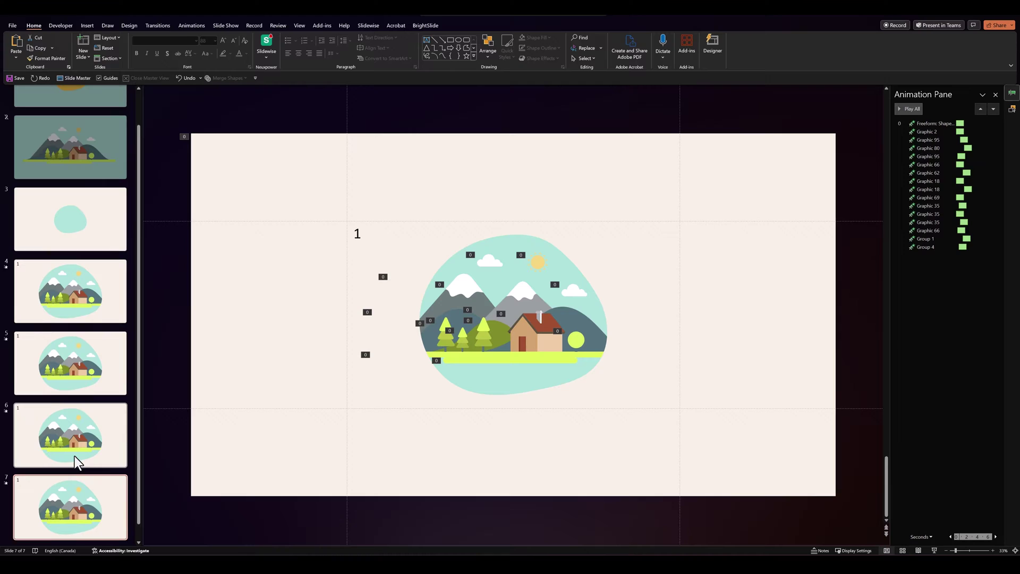
click(74, 353)
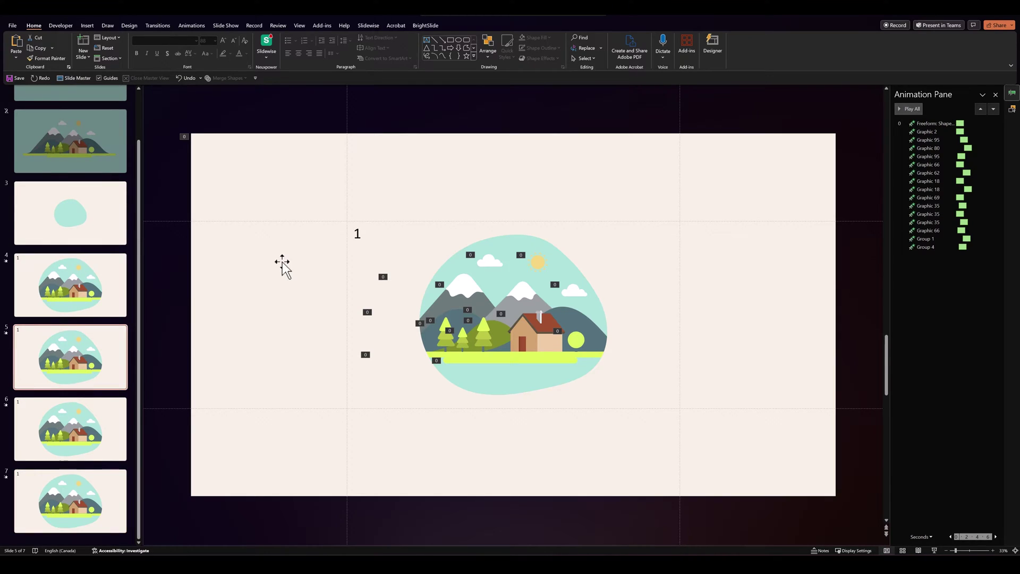
double_click(357, 233)
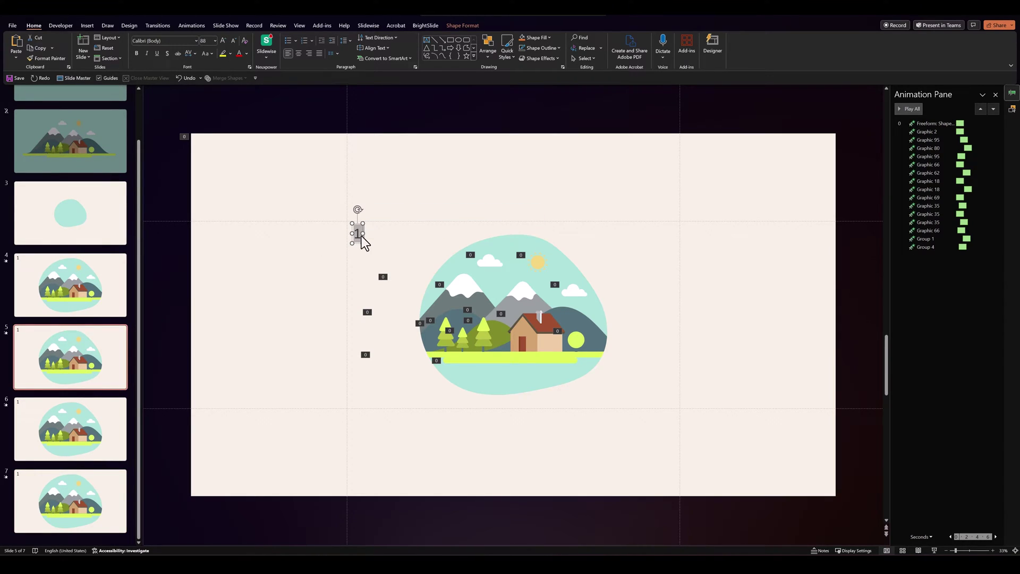
text(2)
click(82, 414)
click(355, 237)
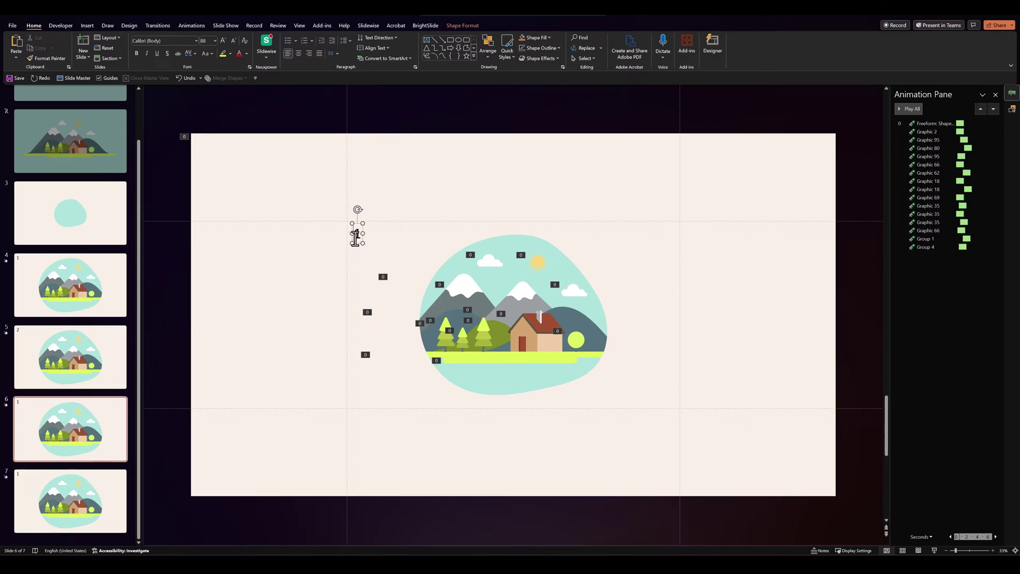
double_click(355, 237)
text(2)
double_click(357, 238)
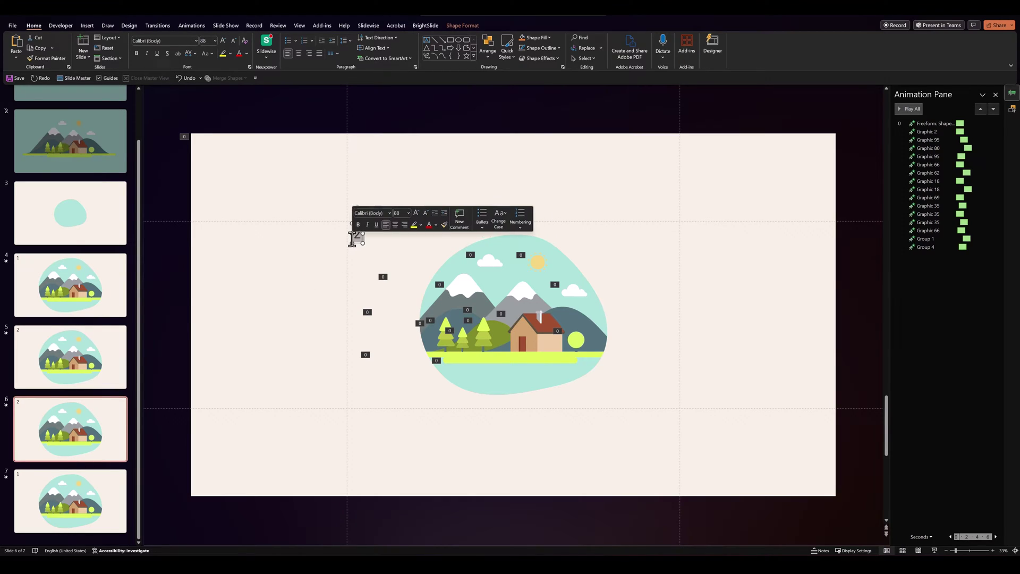
text(3)
key(Page_Down)
double_click(359, 238)
text(4)
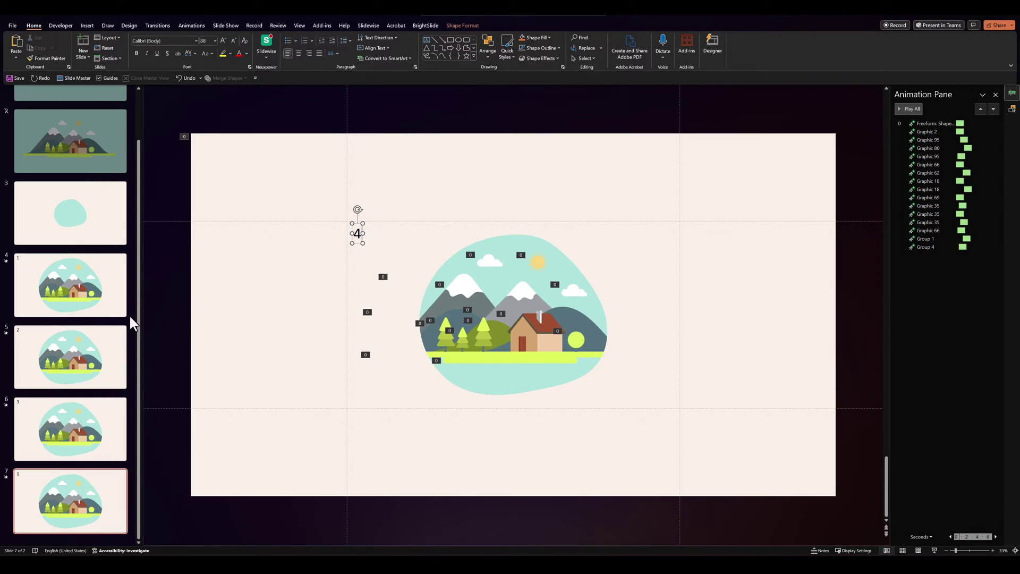
click(47, 311)
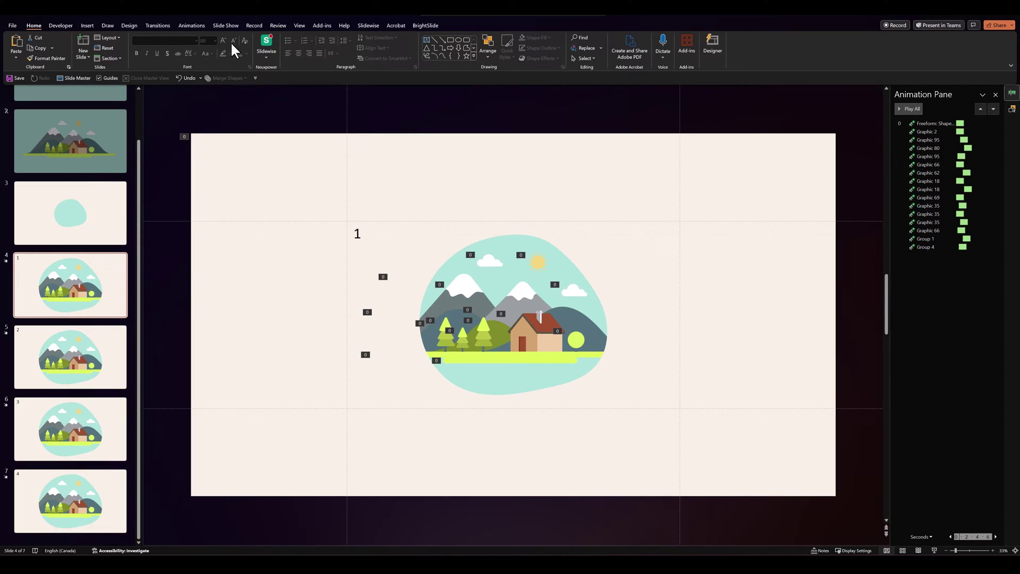
Step: Insert a Slide Zoom to slide 5 on slide 4, shrunk onto the house wall
click(87, 26)
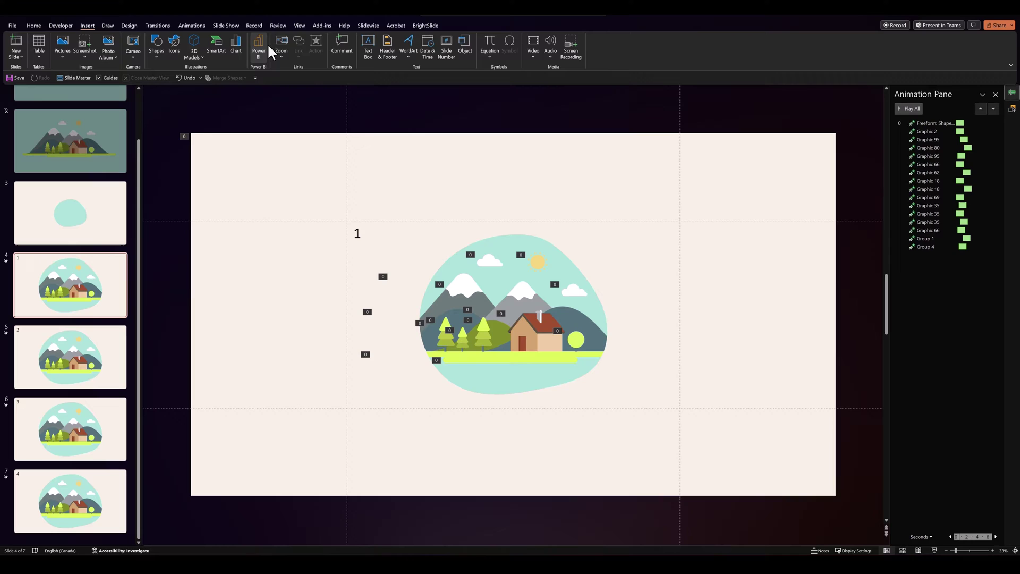
click(281, 51)
click(298, 94)
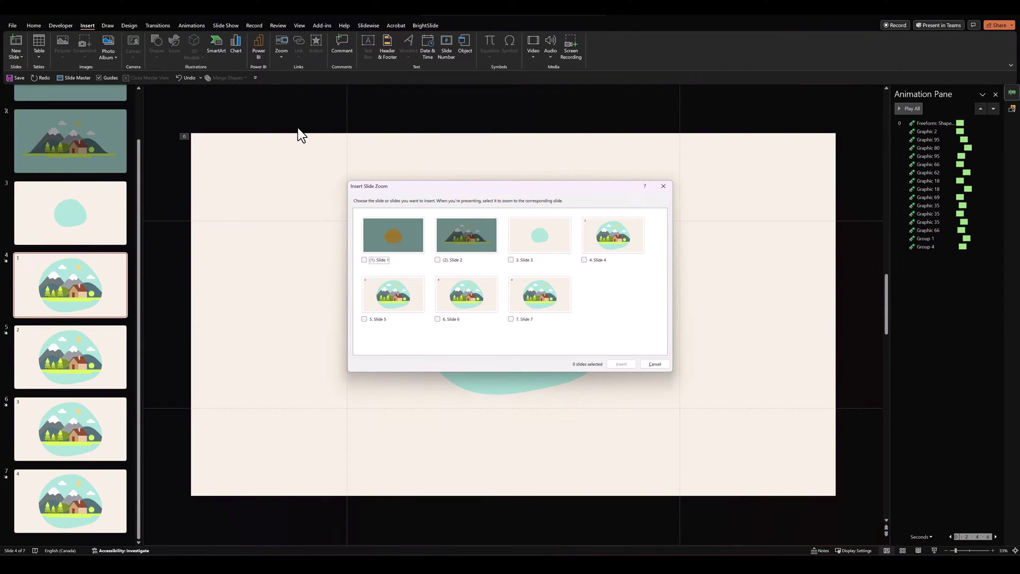
click(410, 310)
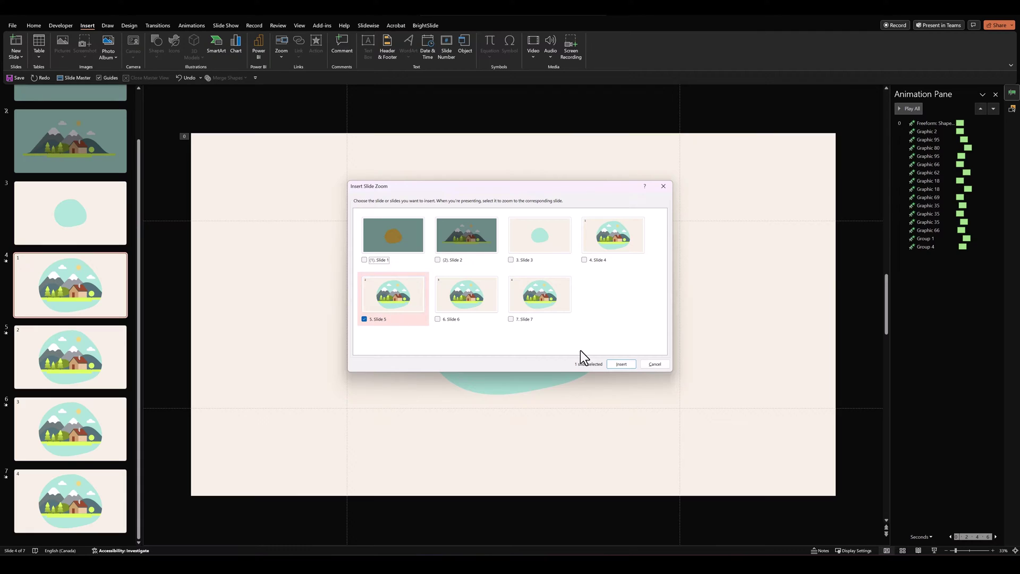
click(616, 364)
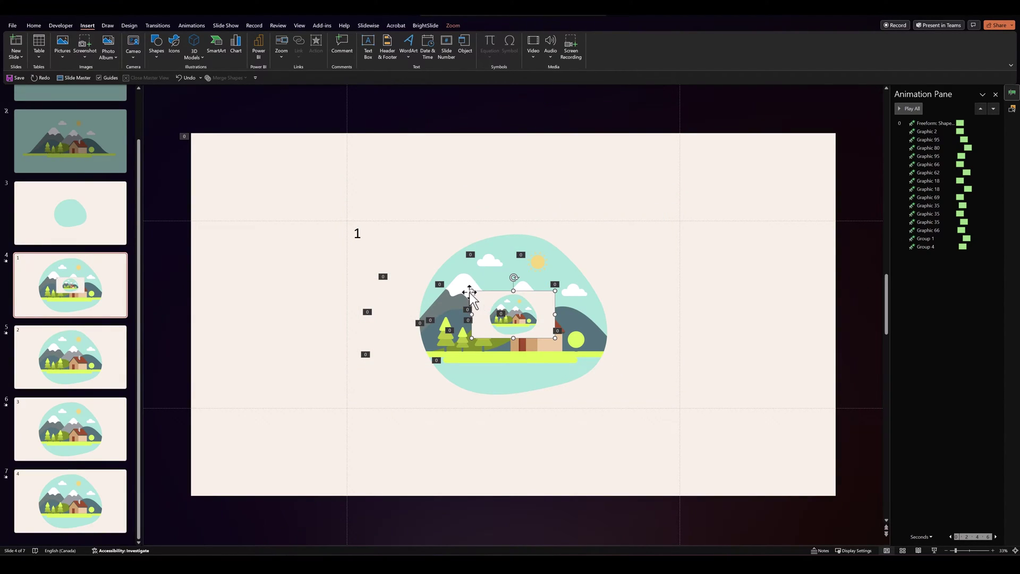
drag(476, 292, 555, 345)
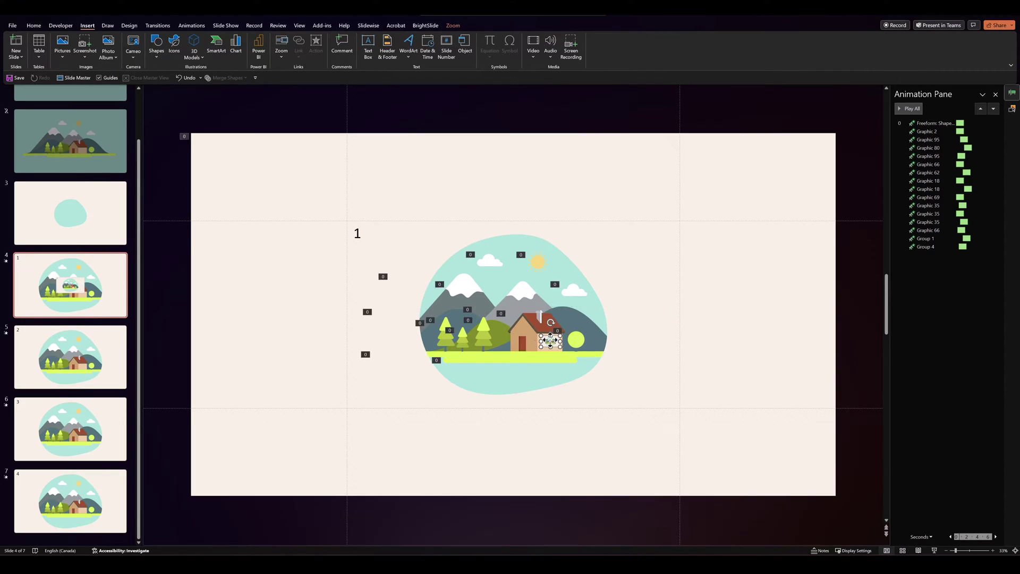
click(181, 354)
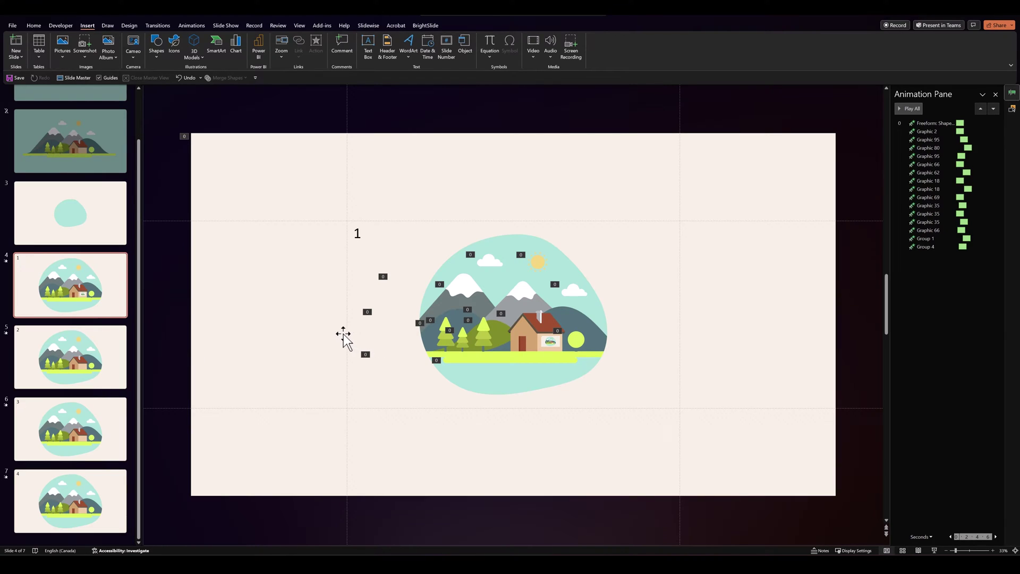
Step: On slide 5, add a Slide Zoom to slide 6 shrunk onto the house wall
click(74, 365)
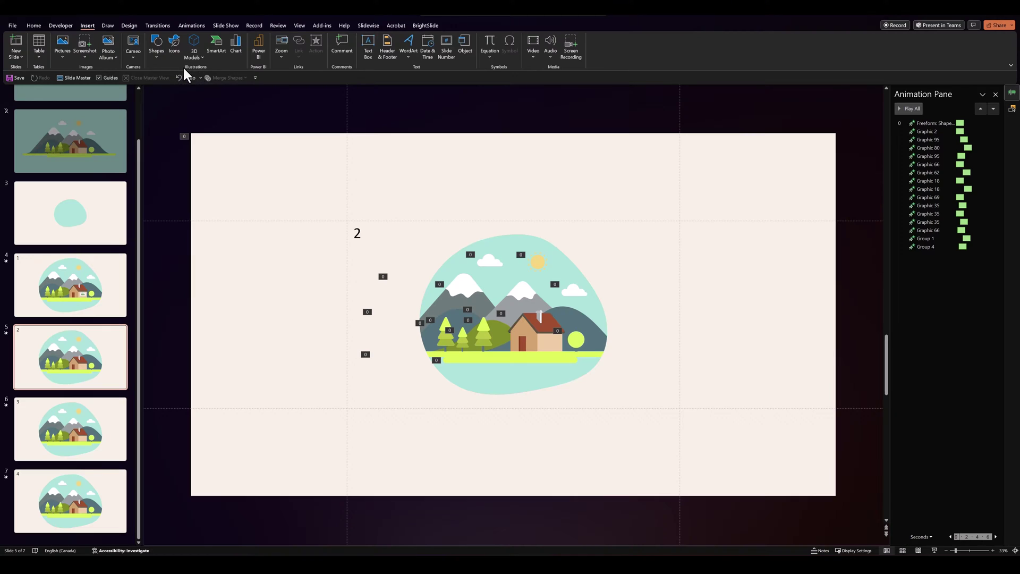
click(281, 52)
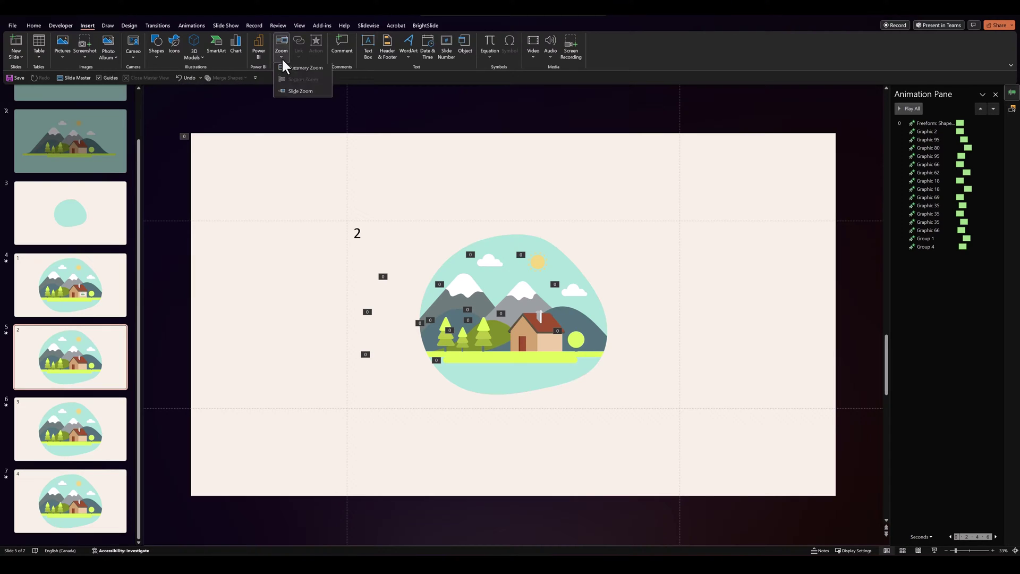
click(294, 92)
click(449, 295)
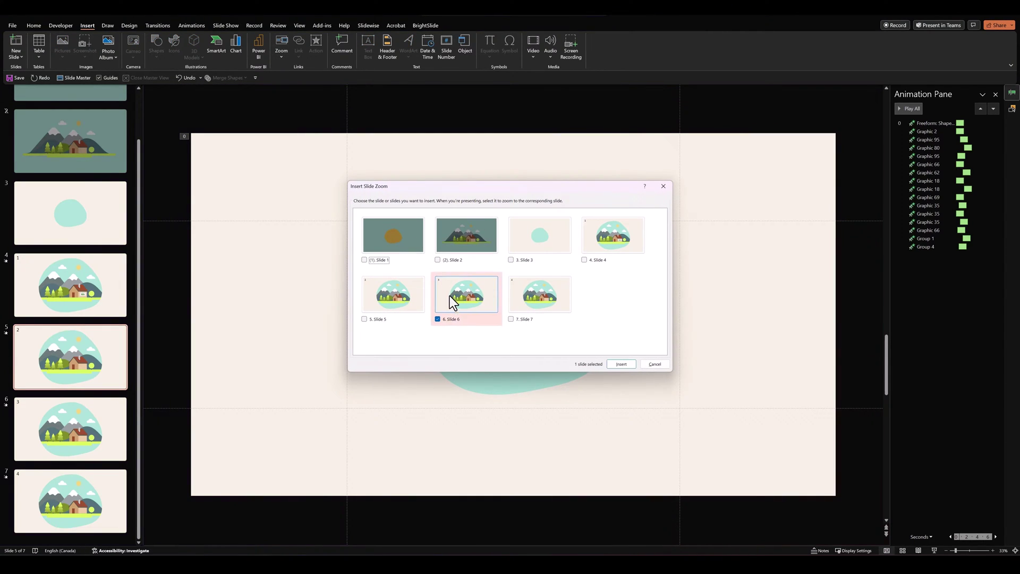
click(619, 365)
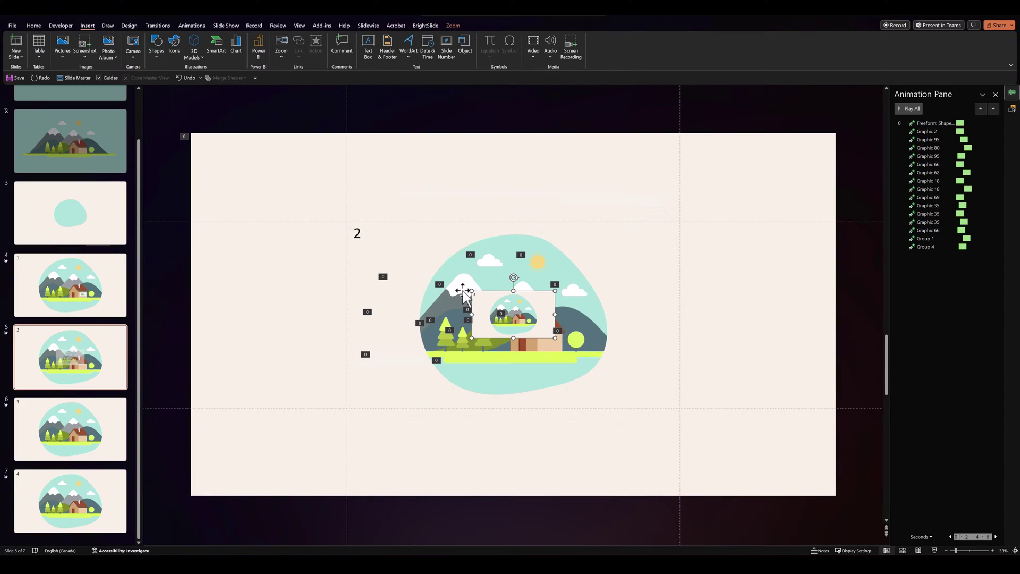
drag(482, 309, 547, 341)
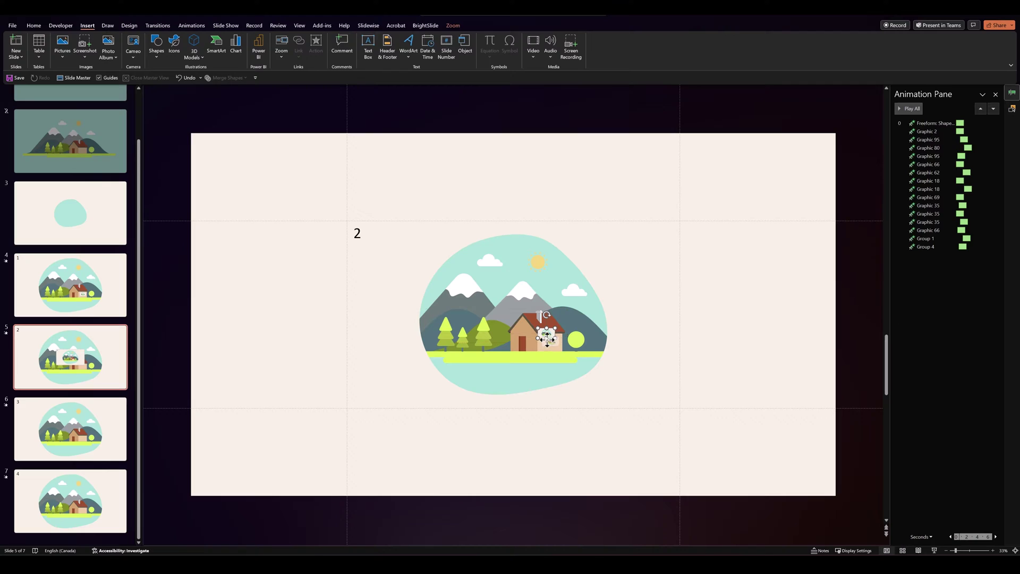
Step: On slide 6, add a Slide Zoom to slide 7 placed on the house wall
click(106, 438)
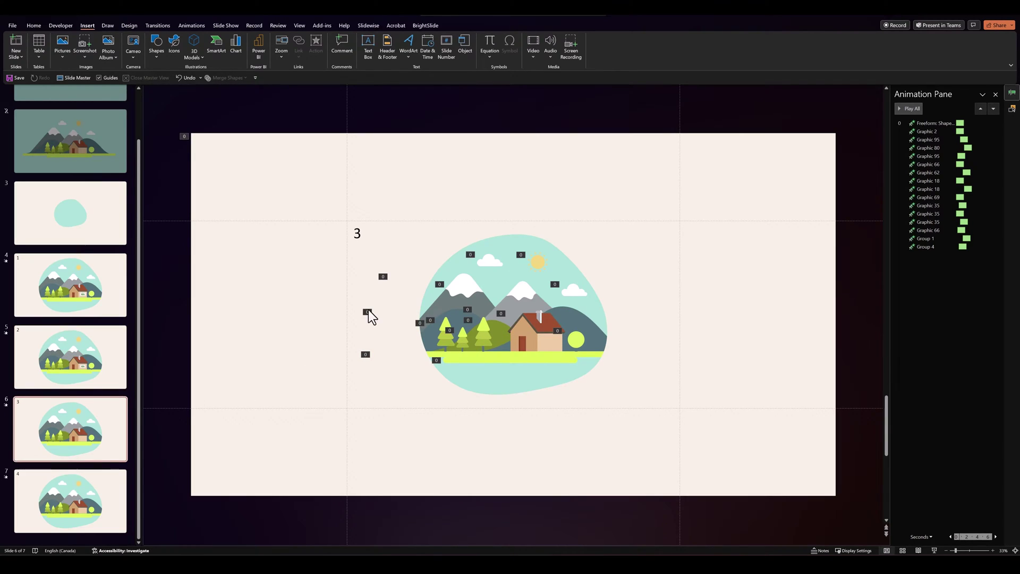
click(281, 53)
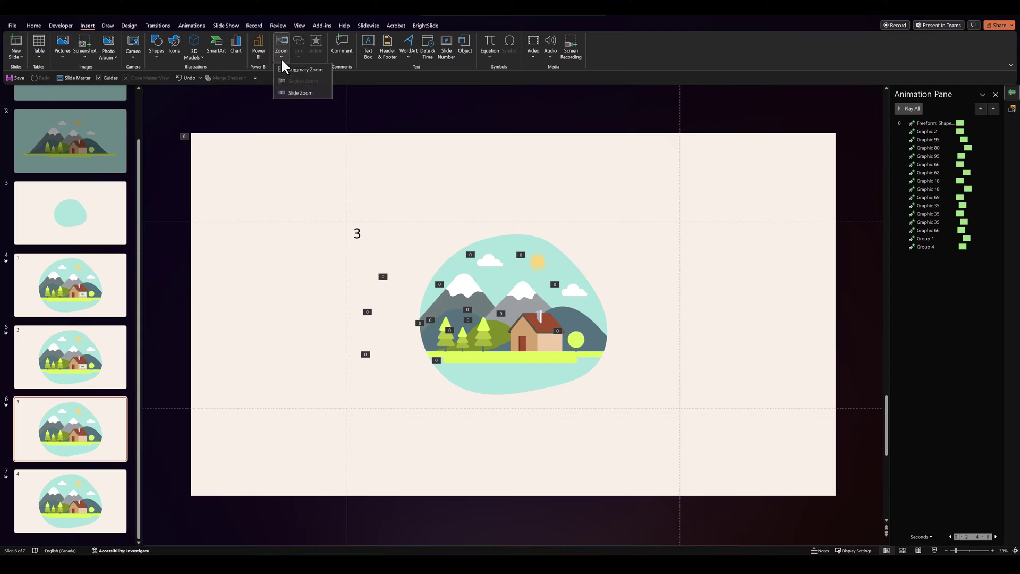
click(298, 90)
double_click(531, 308)
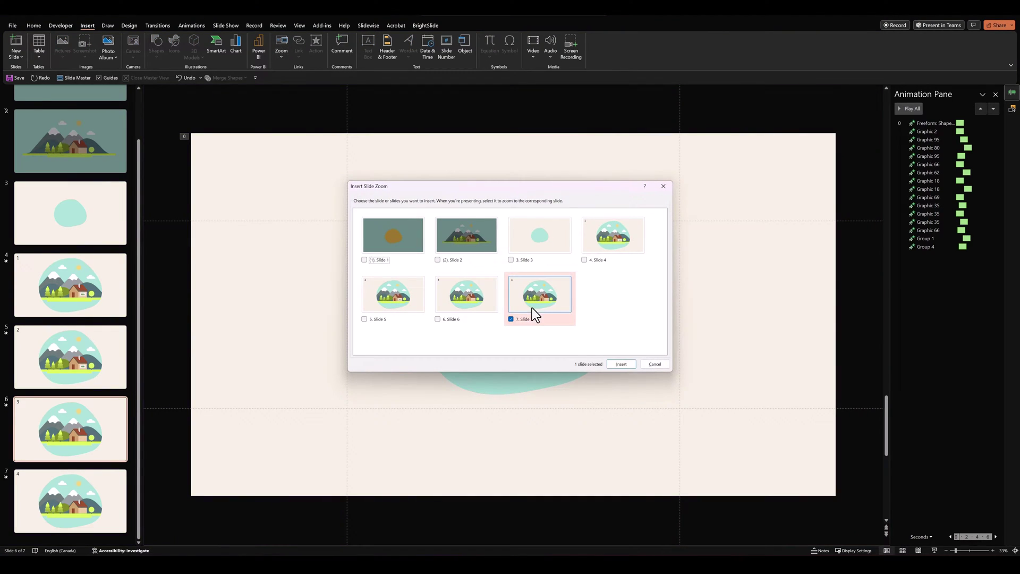
drag(481, 299, 544, 336)
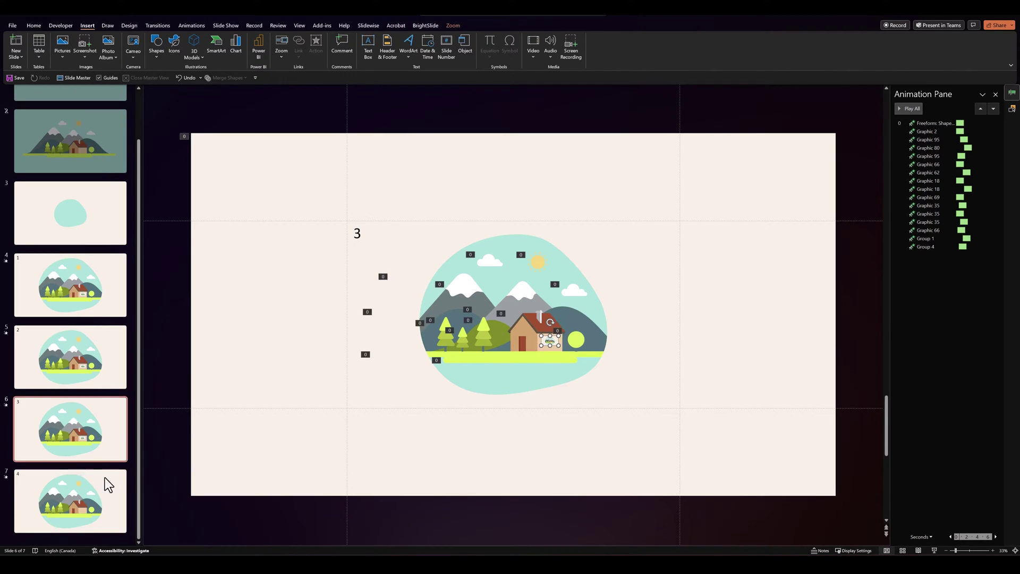
Step: On slide 7, add a Slide Zoom back to slide 4 shrunk onto the house wall
click(85, 506)
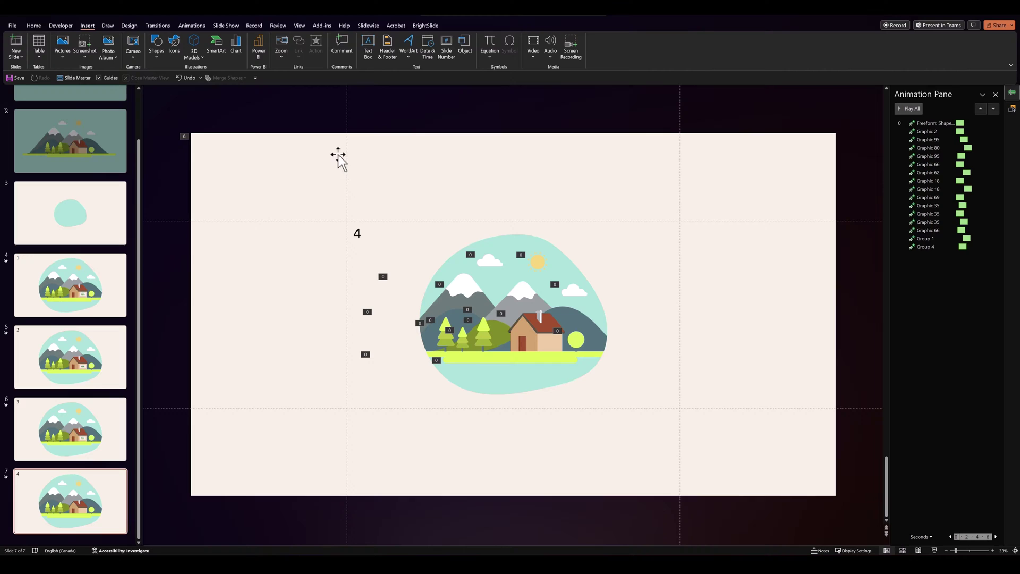
click(282, 61)
click(288, 95)
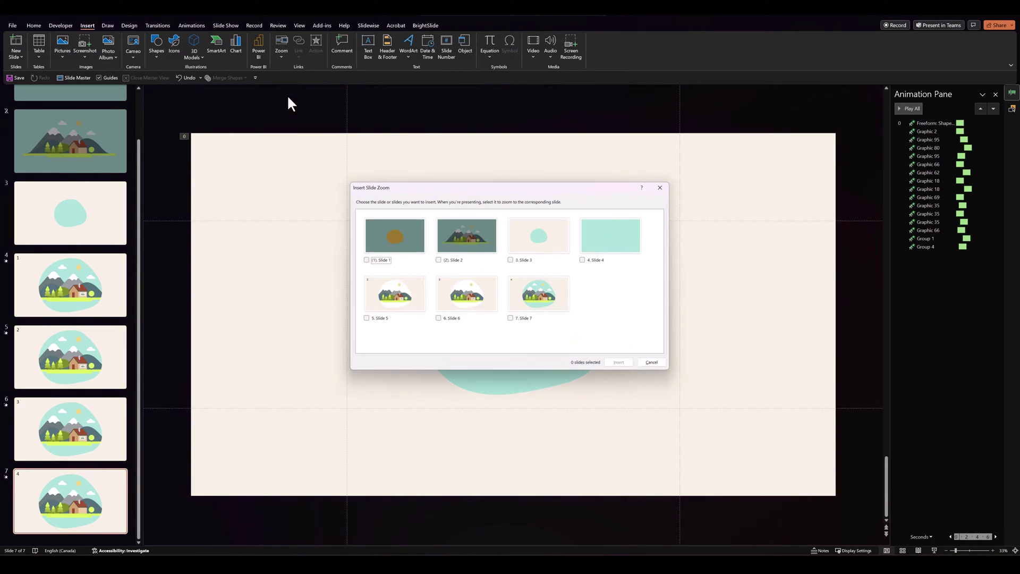
click(606, 234)
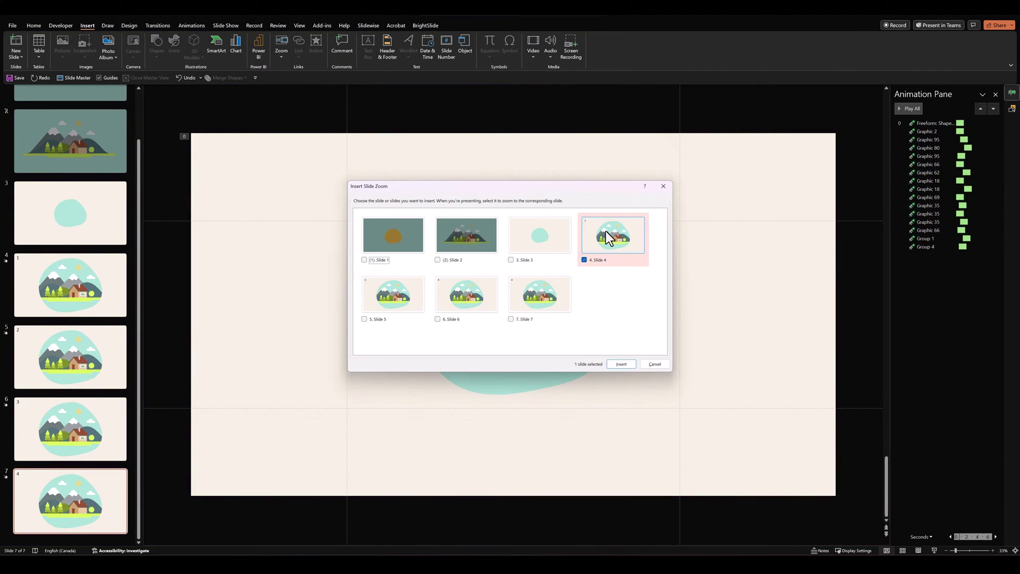
click(626, 366)
drag(473, 295, 547, 341)
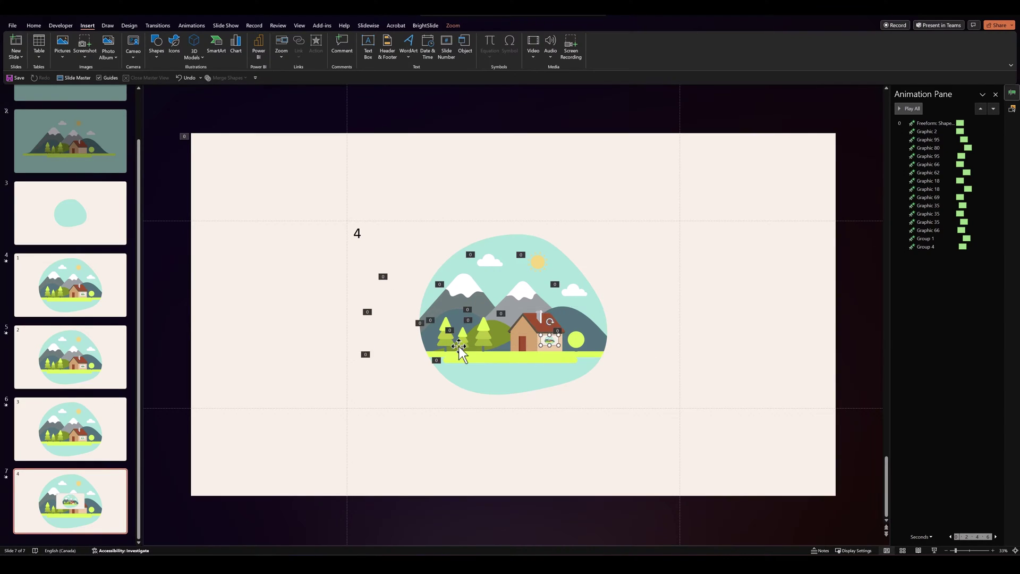
Step: Copy the house's animation onto the slide zooms on slides 4 and 5 with Animation Painter
click(98, 294)
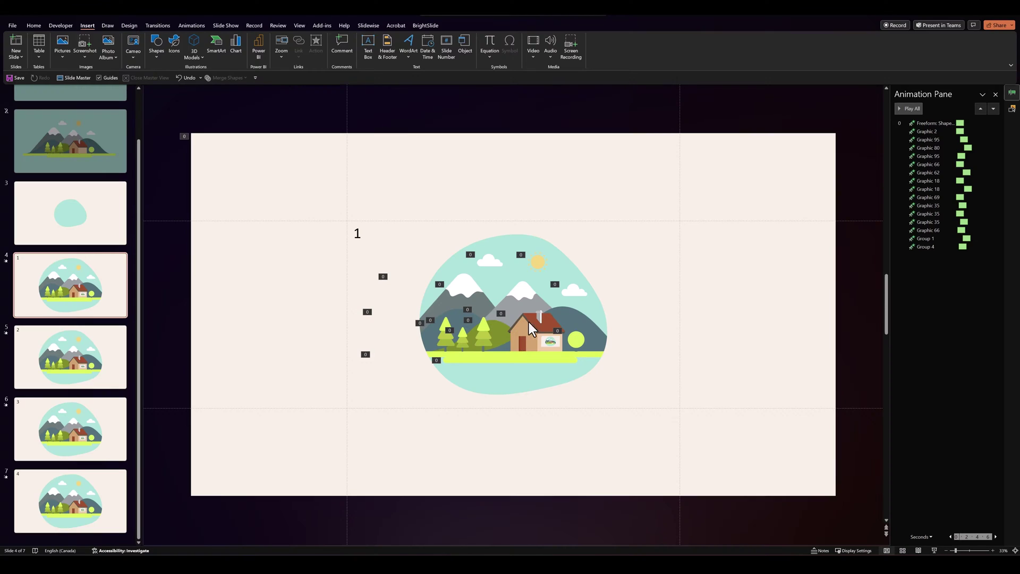
click(531, 328)
click(190, 26)
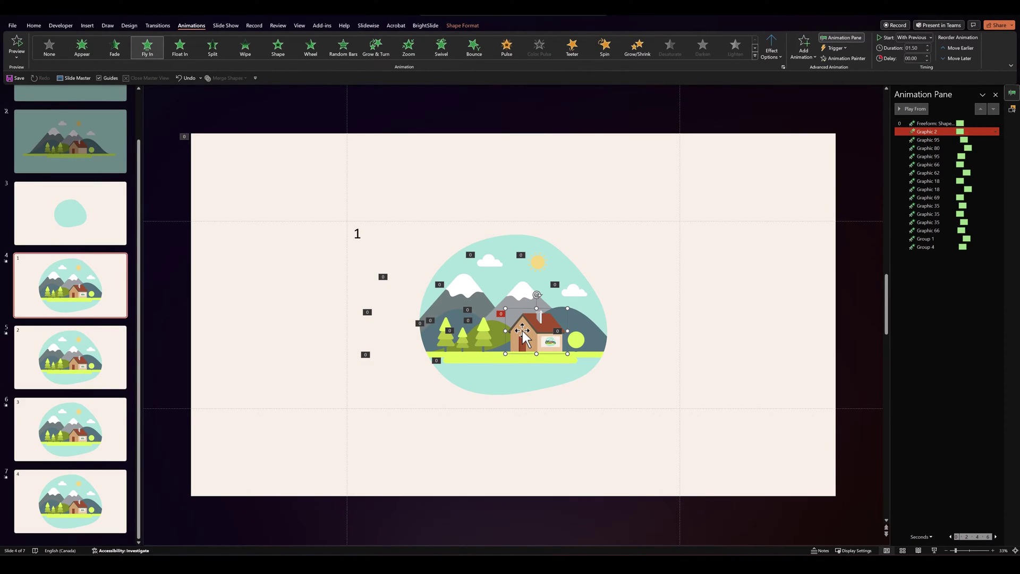
click(845, 59)
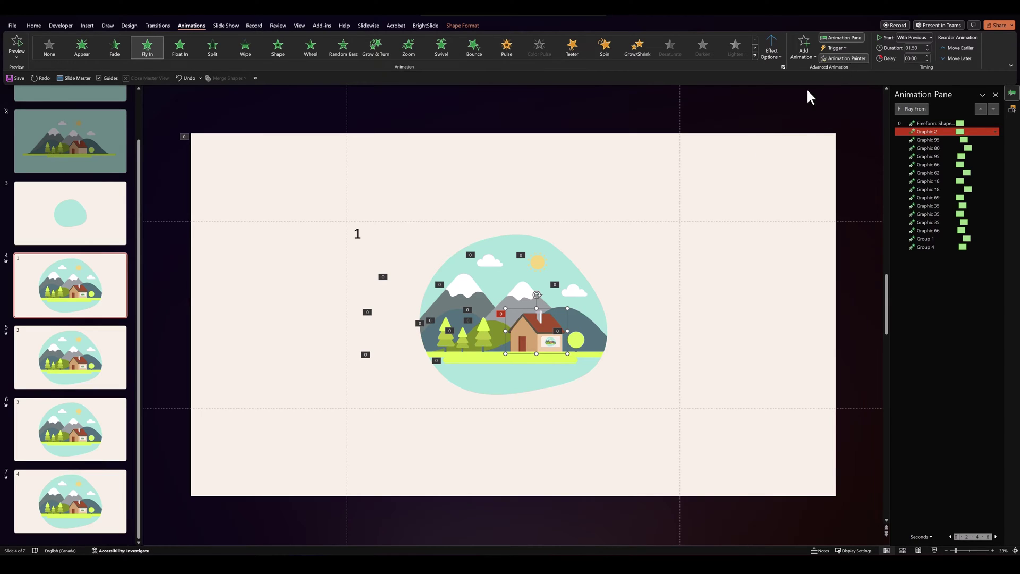
click(553, 346)
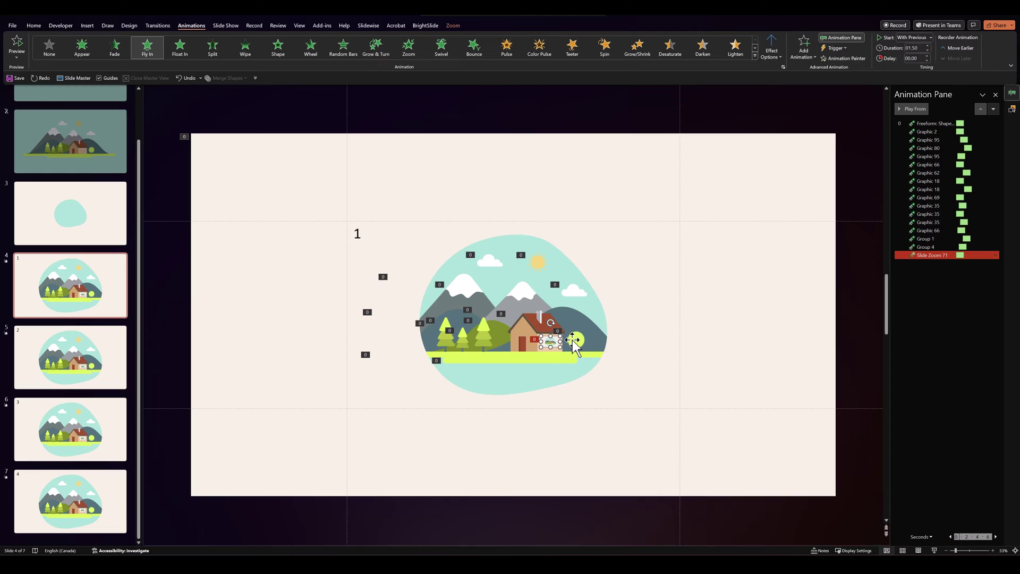
click(87, 361)
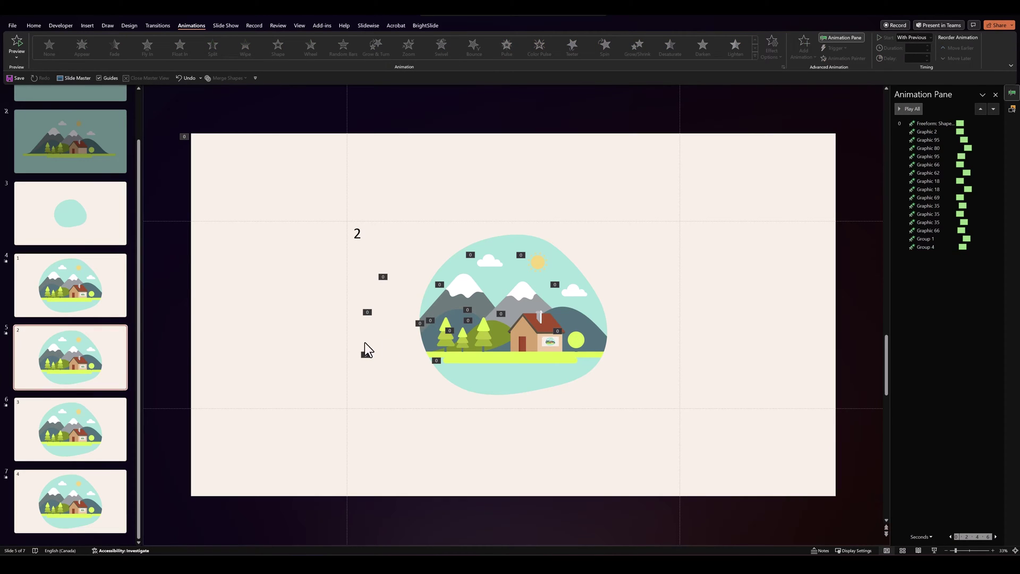
click(523, 340)
click(844, 58)
click(553, 347)
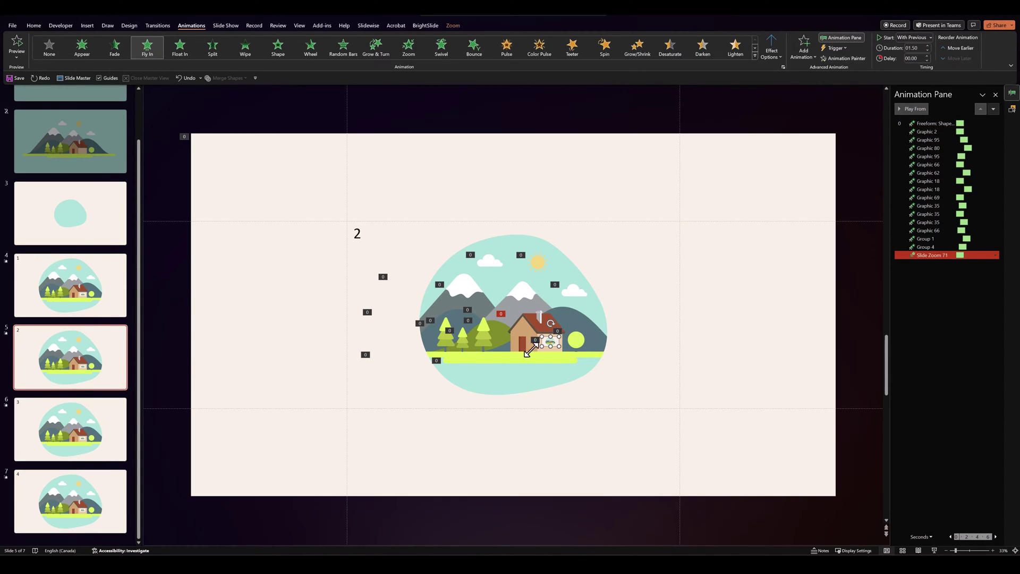
Step: Paint the house's animation onto the zooms on slides 6 and 7, then return to slide 4
key(Page_Down)
click(524, 342)
click(828, 59)
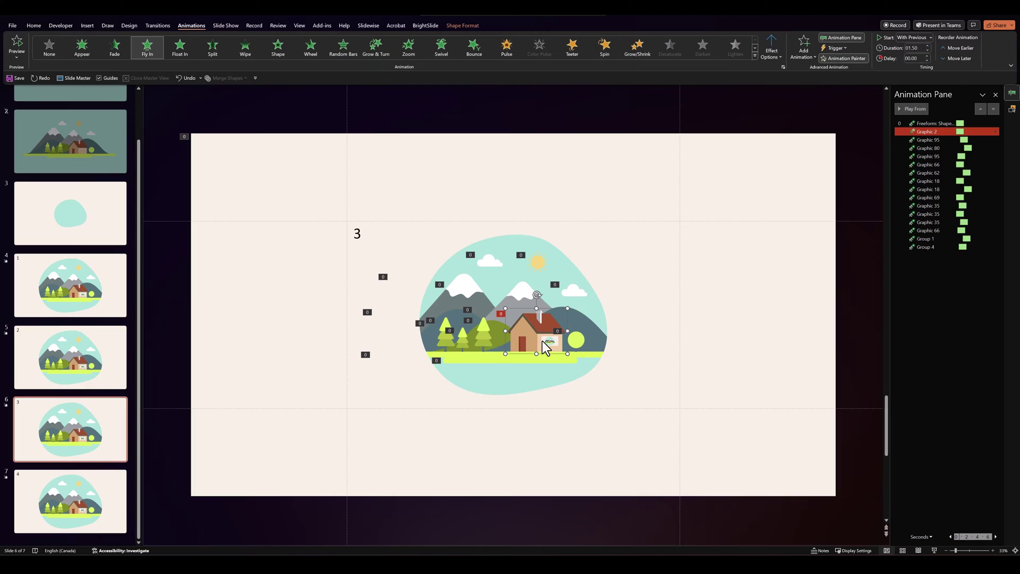
click(549, 345)
key(Page_Down)
click(523, 340)
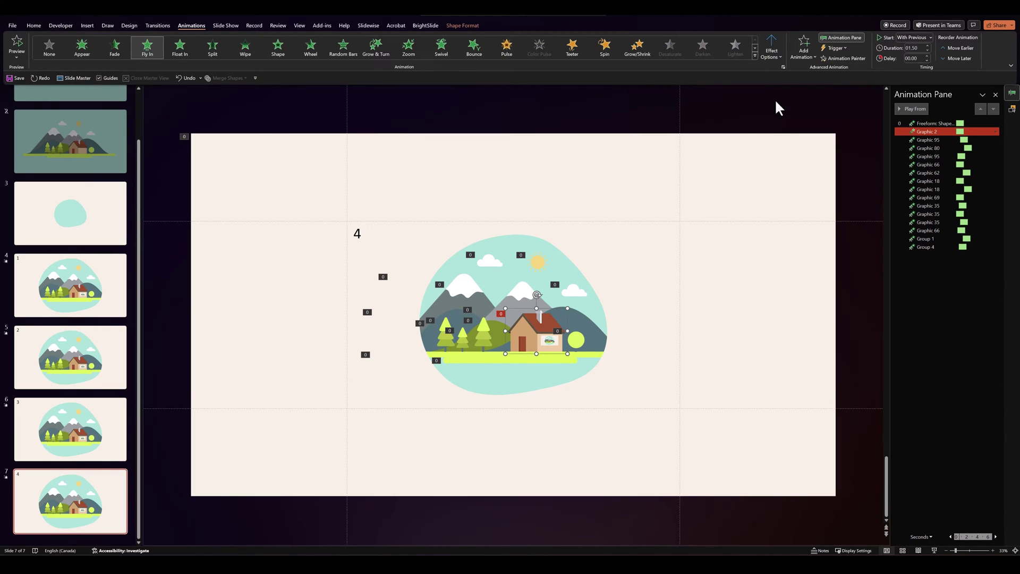
click(844, 59)
click(552, 344)
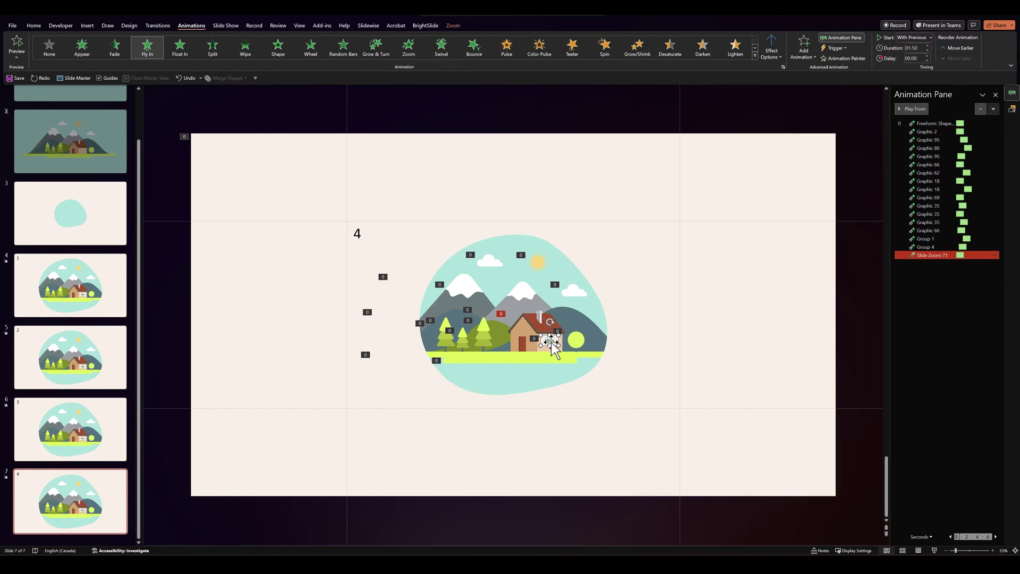
click(121, 296)
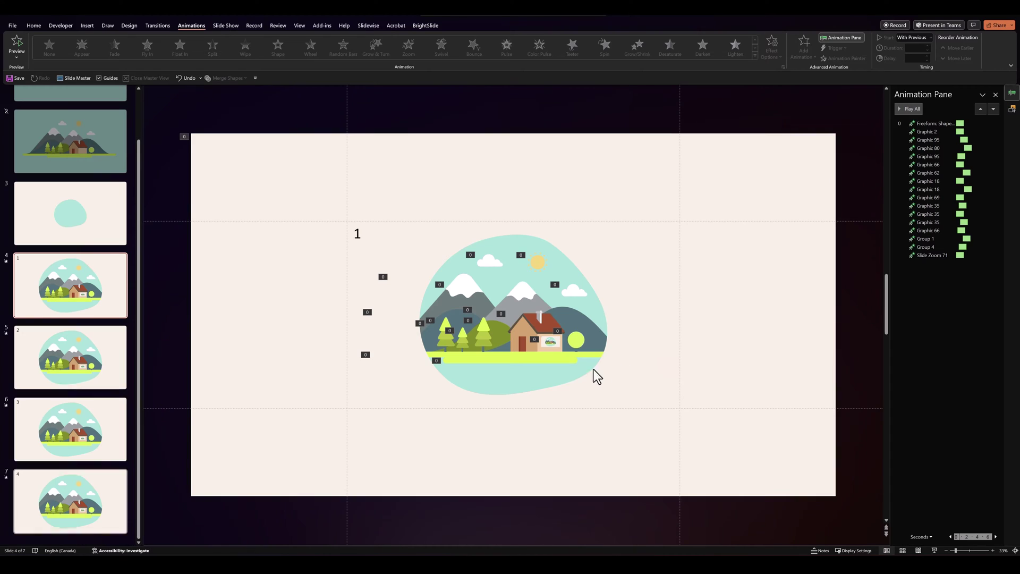
Step: Show slide 7, numbered 4, with Slide Zoom 71 at the end of its animation list
click(102, 511)
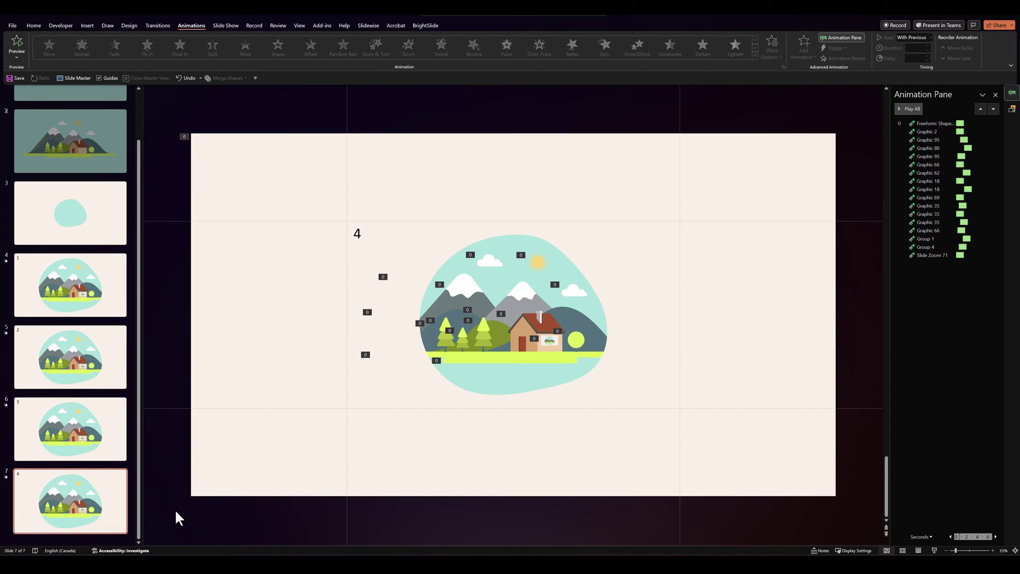